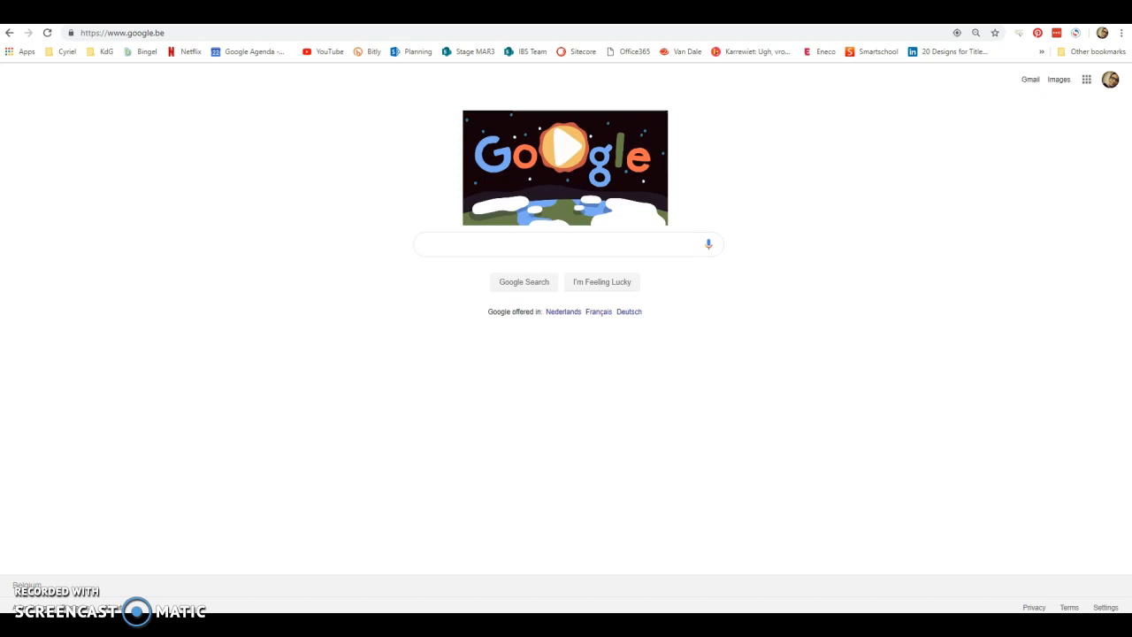
Go to teamgantt.com and log in to the existing account.
click(170, 35)
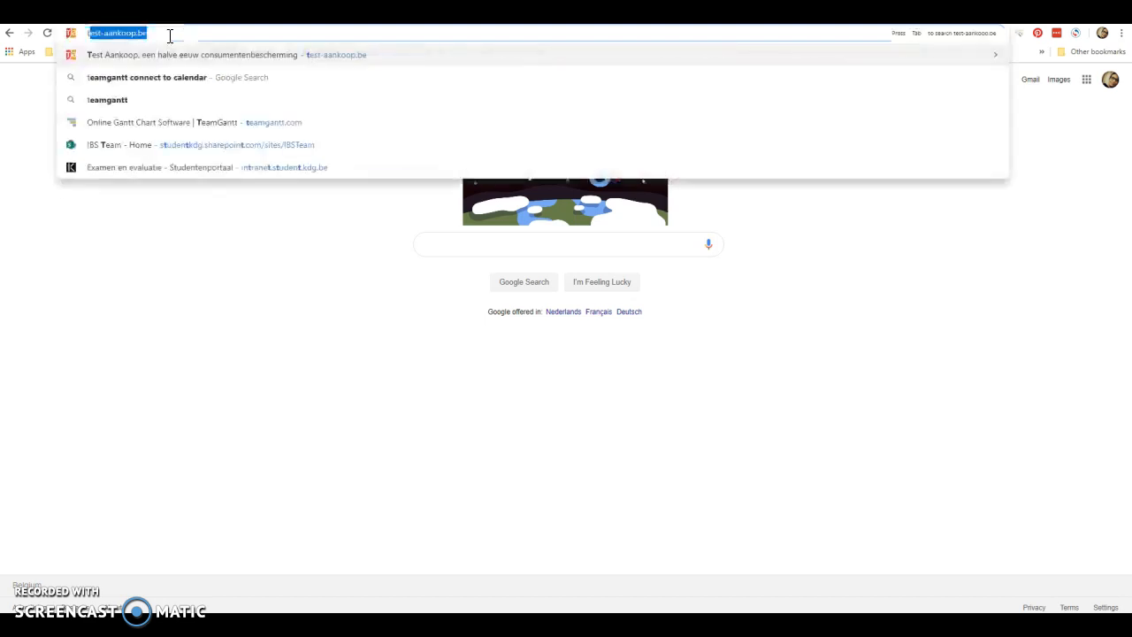
text(team)
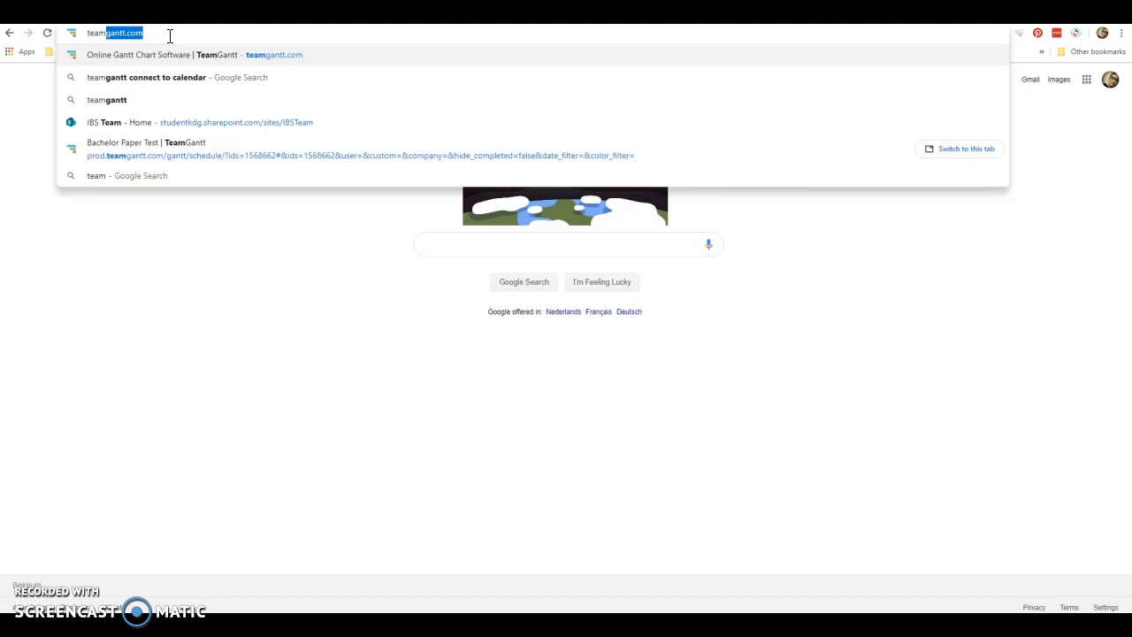
key(Return)
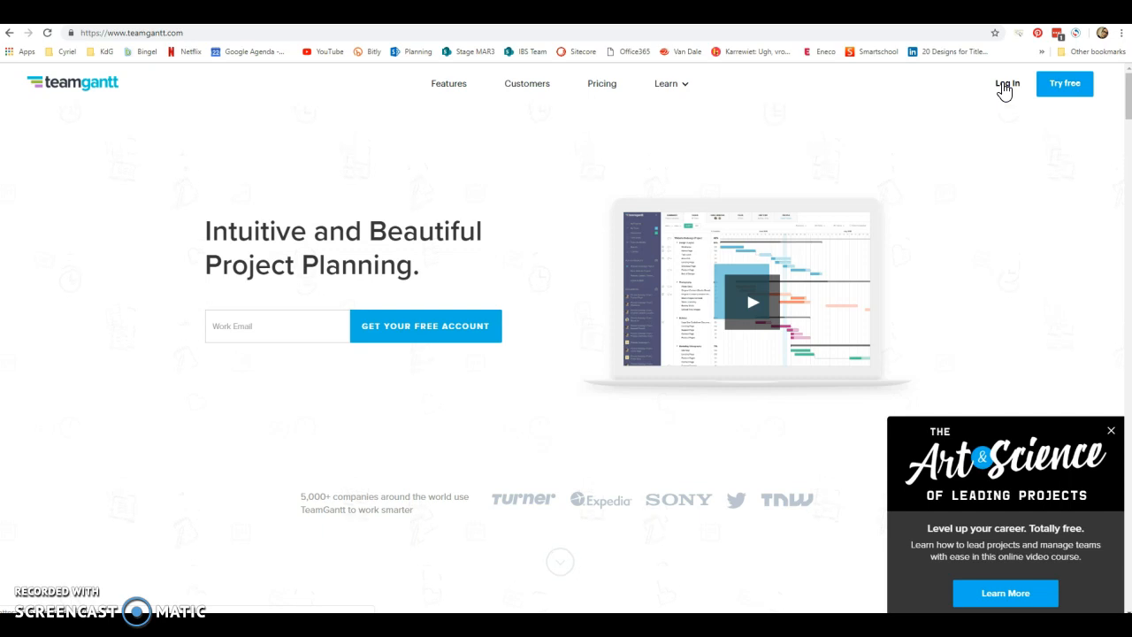
click(1003, 85)
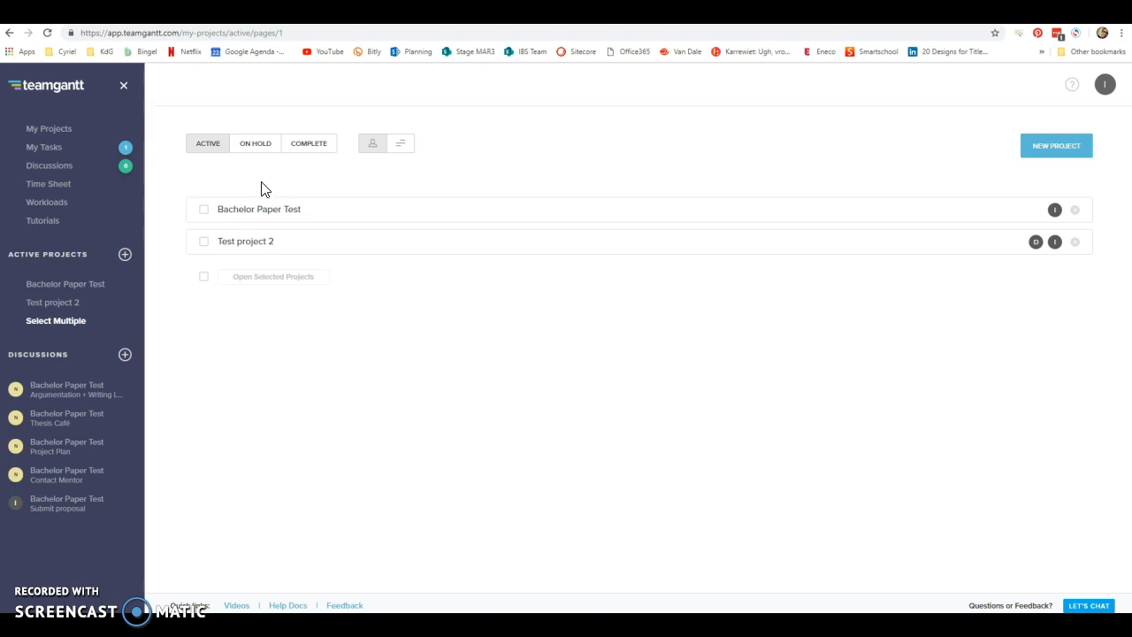
Create a new blank project named "Bachelor Report".
click(124, 258)
click(581, 236)
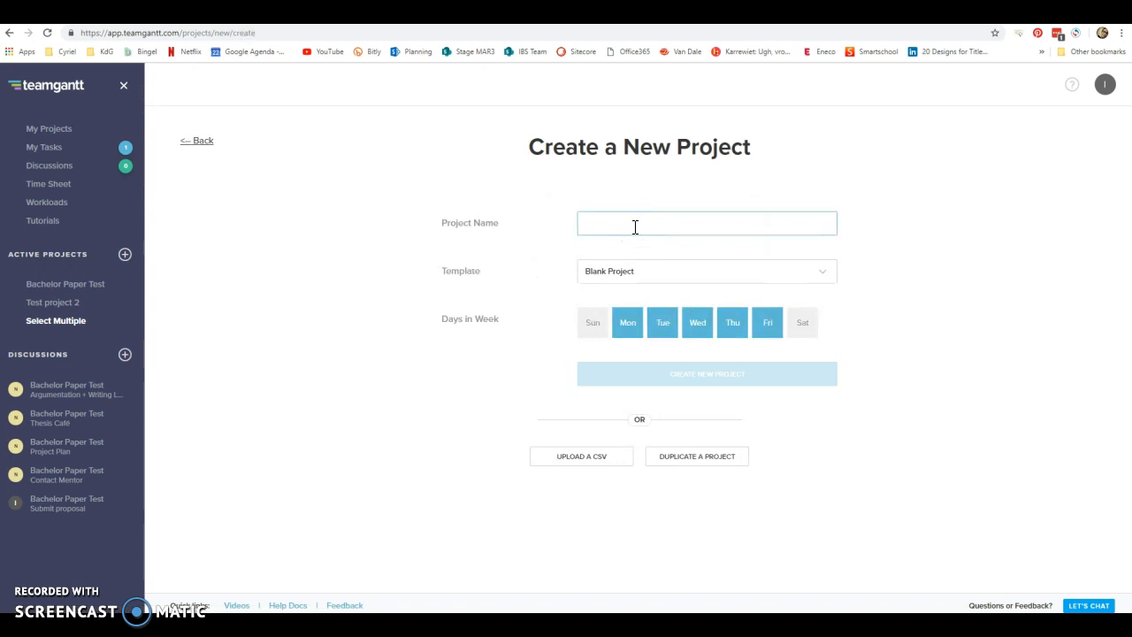
text(Ba)
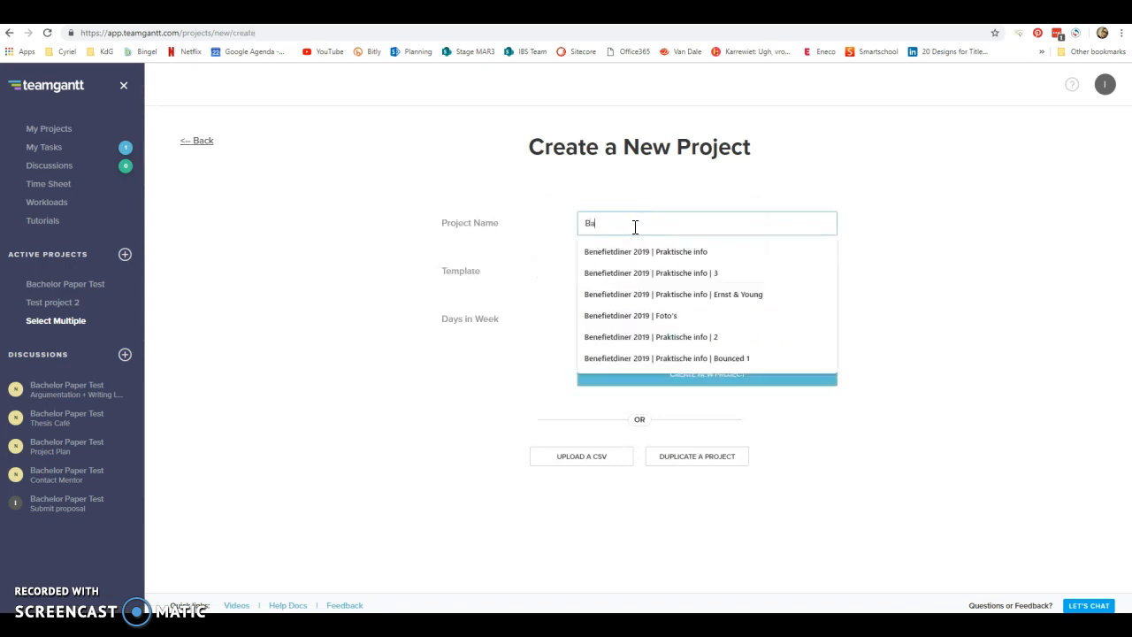
text(chelor)
text( Pepo)
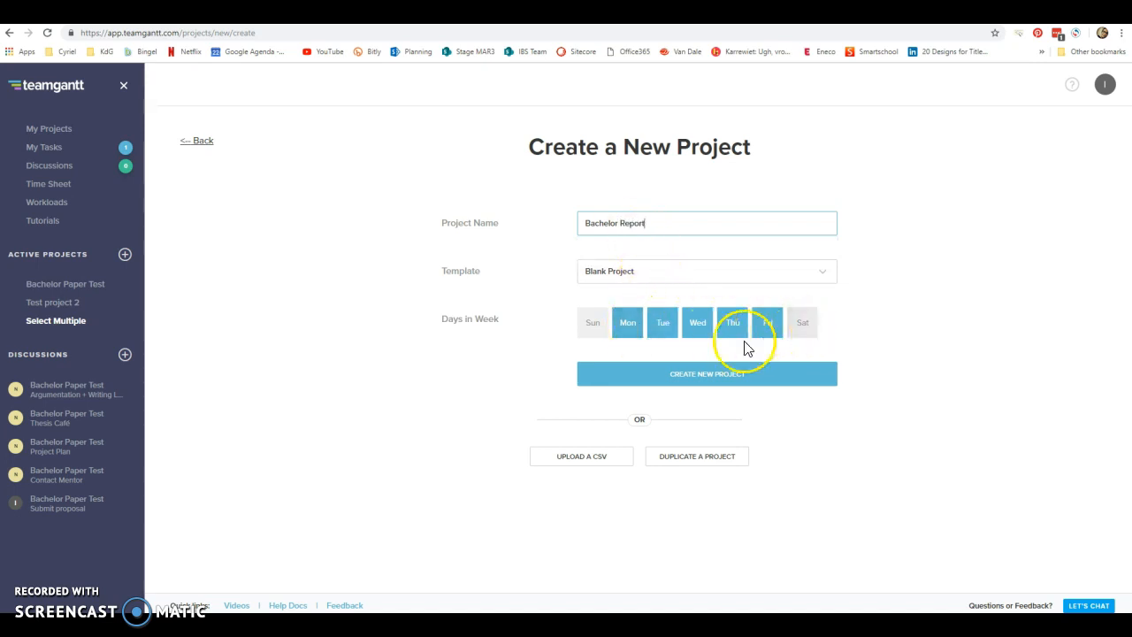
click(720, 379)
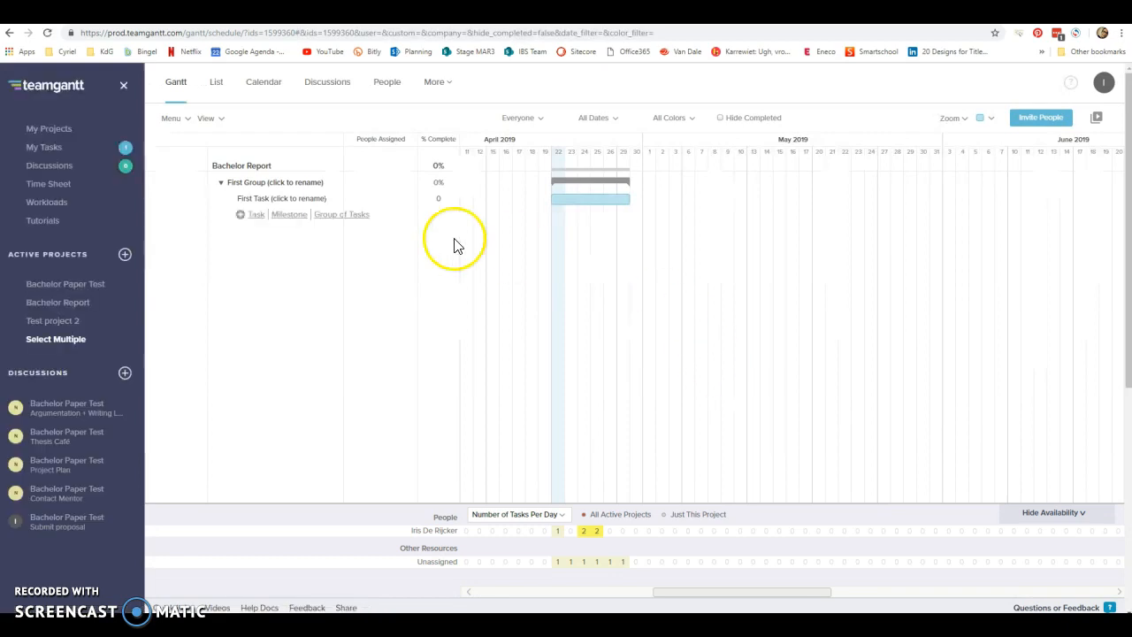
Set the start of the Gantt chart to Apr 1, 2019 in the project settings.
click(185, 119)
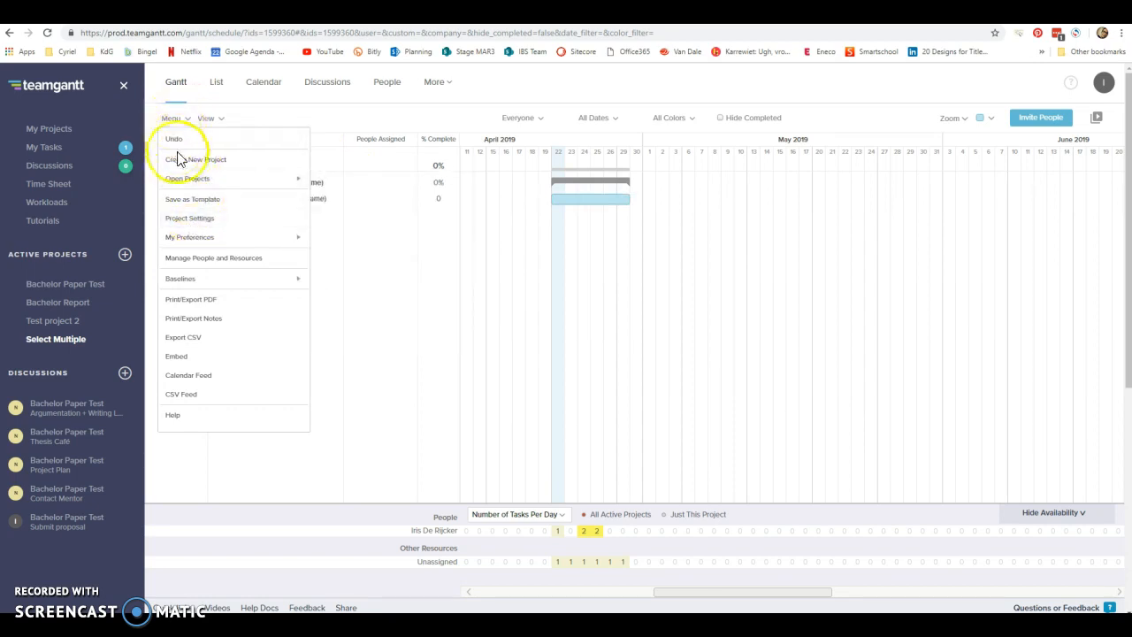
click(189, 227)
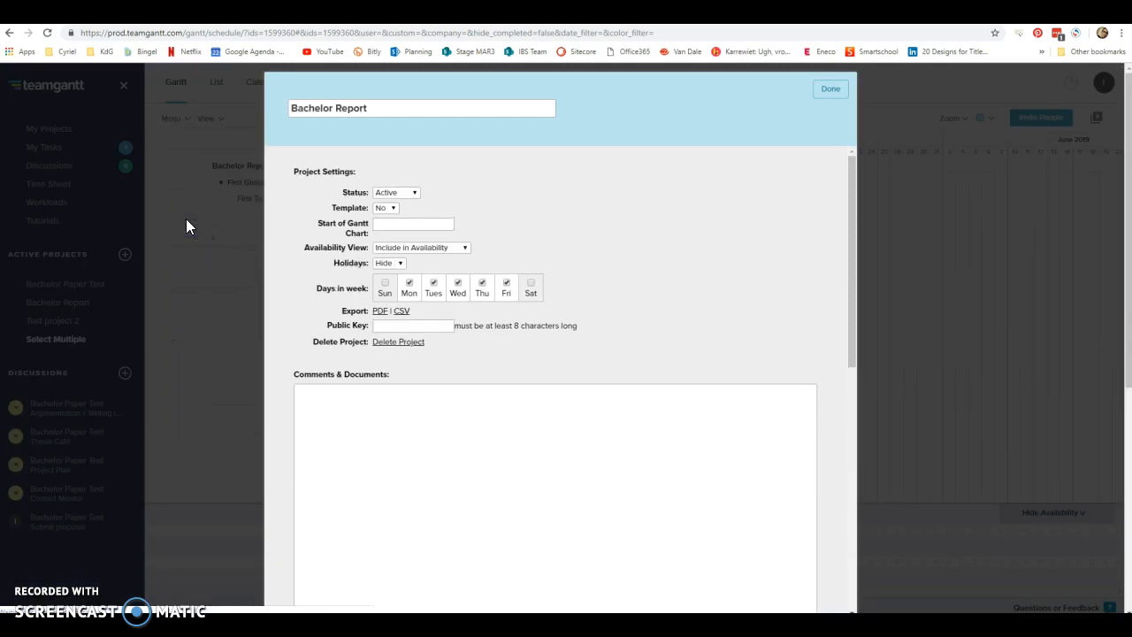
click(392, 223)
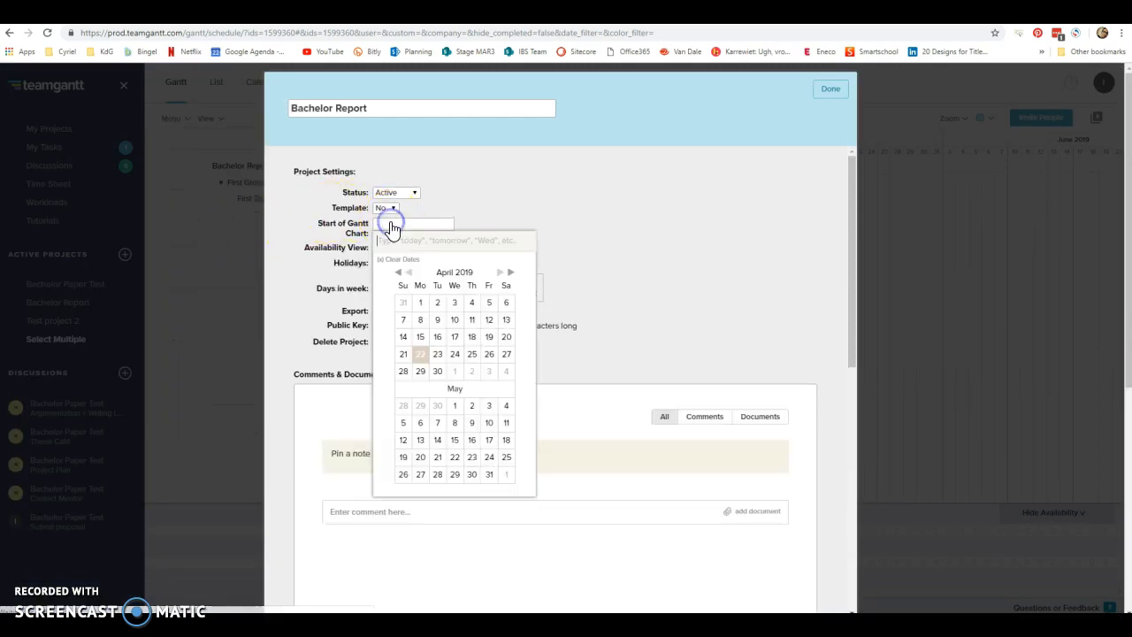
click(420, 302)
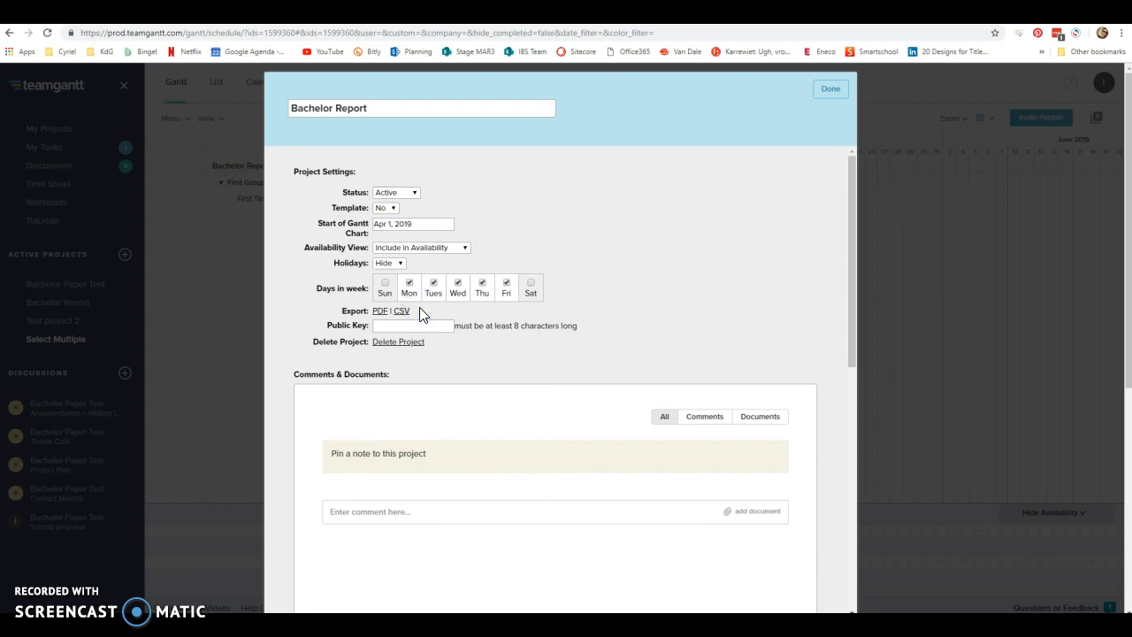
Upload "Key Functions - Paragraphs - Proposal.pptx" from Downloads to the project's documents and close the project settings.
click(416, 452)
click(758, 426)
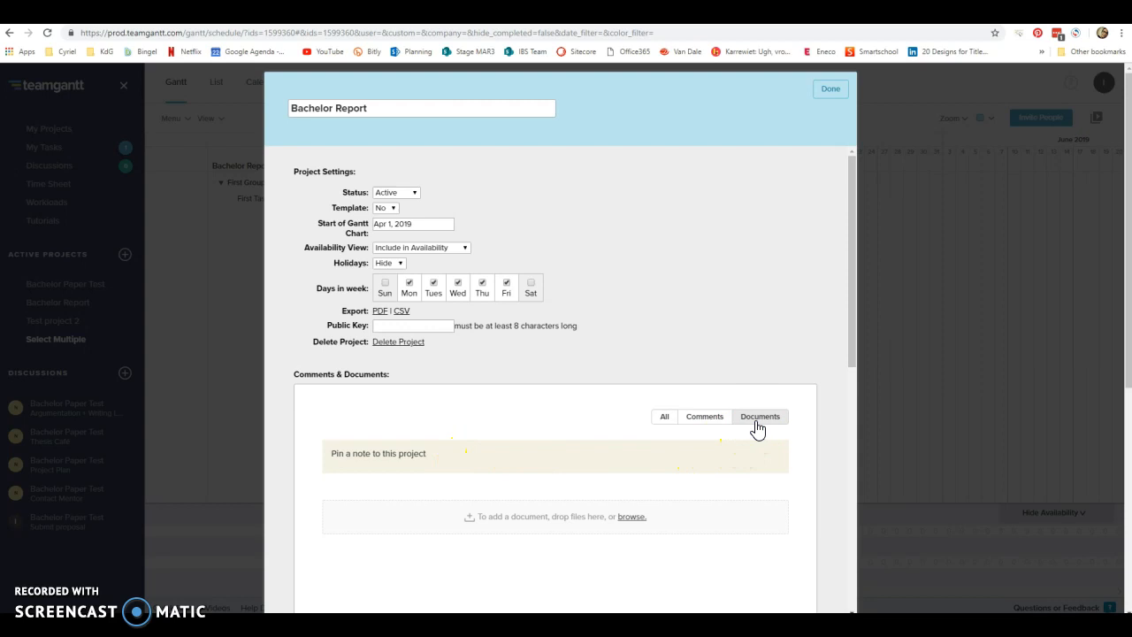
scroll(766, 457, down, 1)
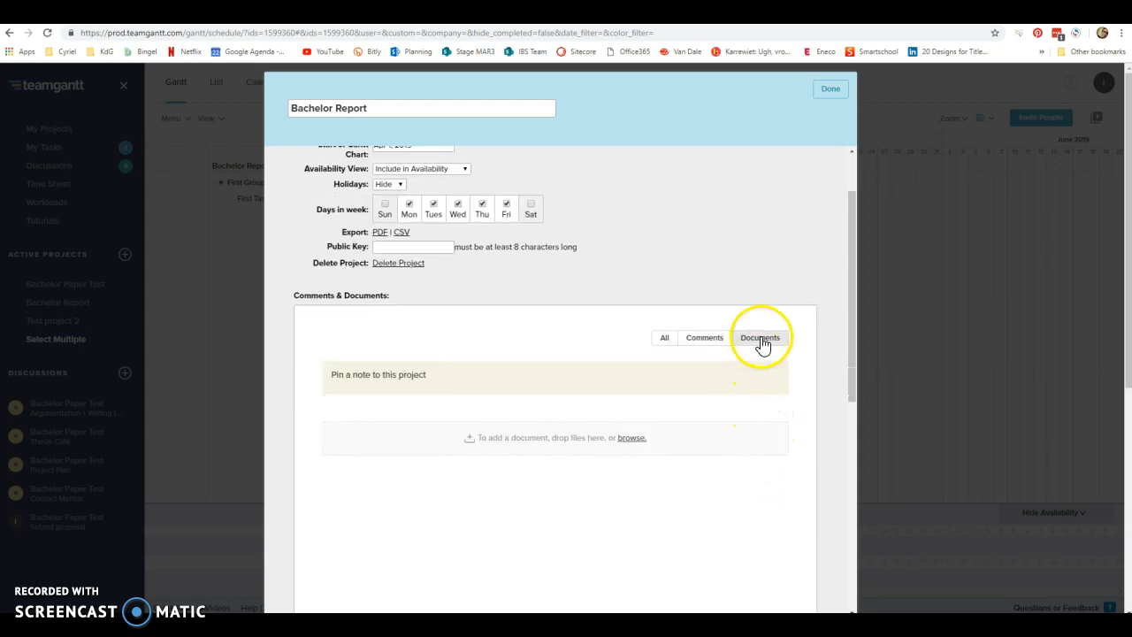
click(631, 440)
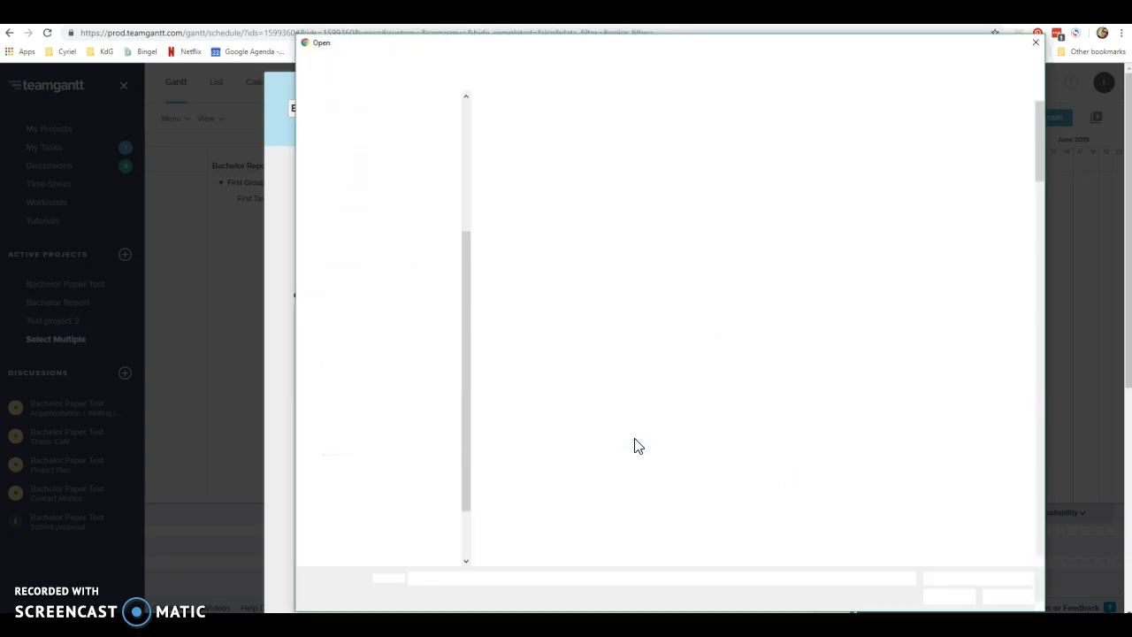
click(635, 399)
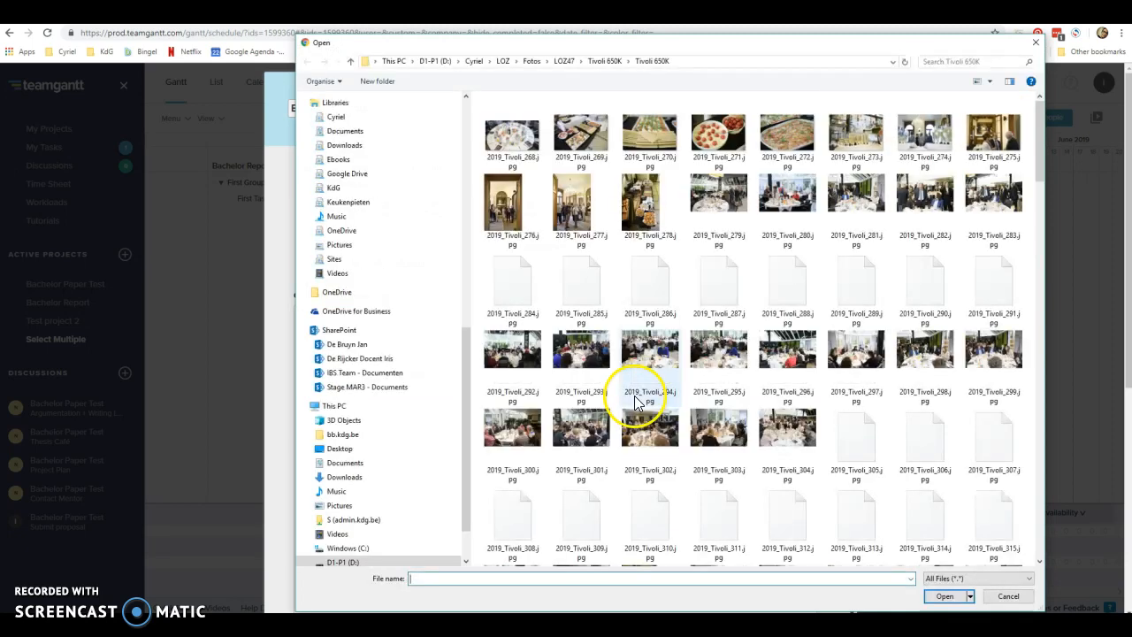
click(343, 146)
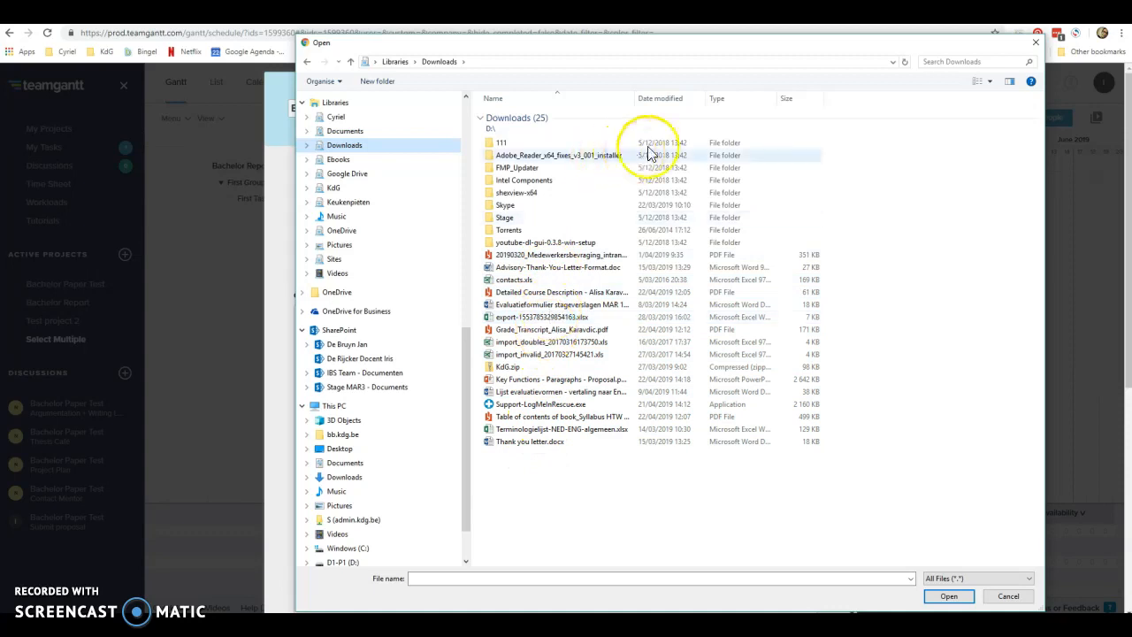
click(661, 100)
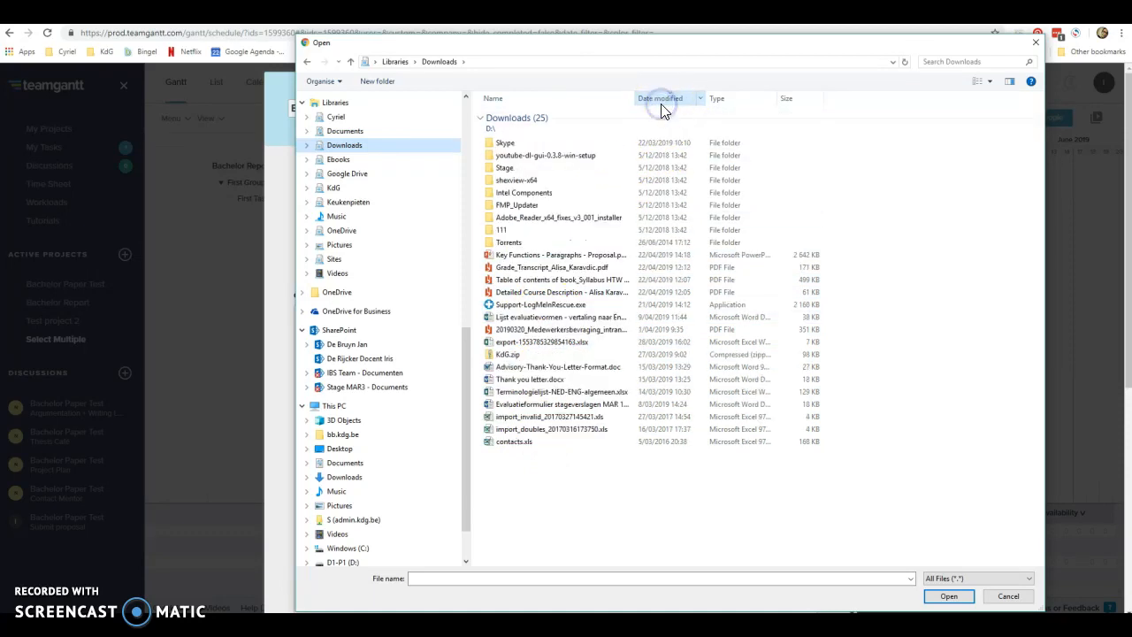
click(548, 256)
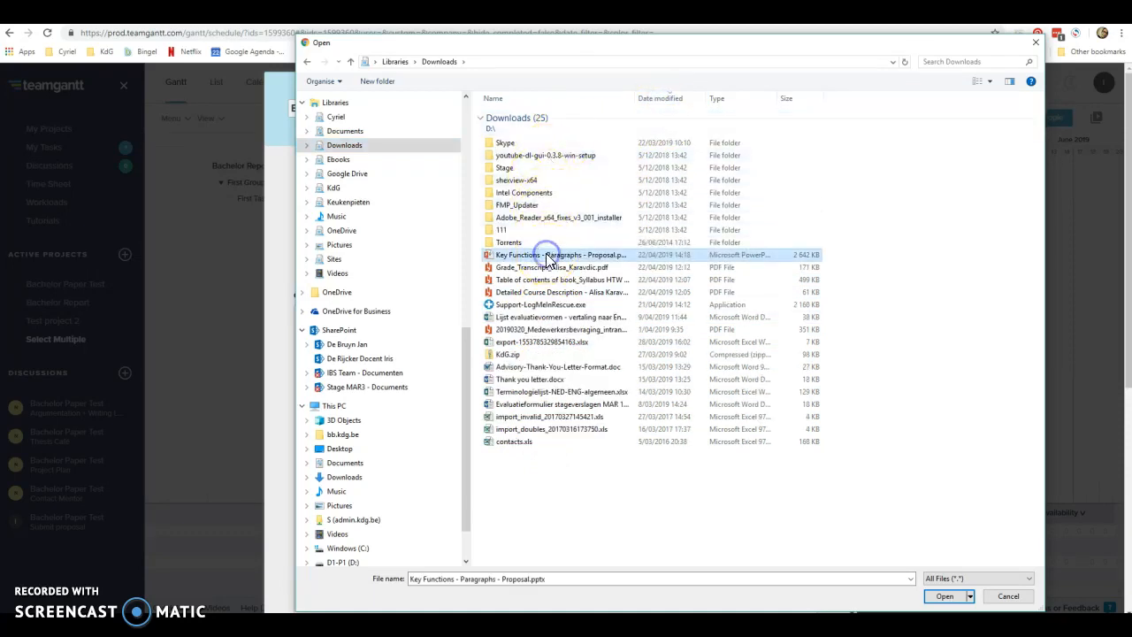
click(944, 597)
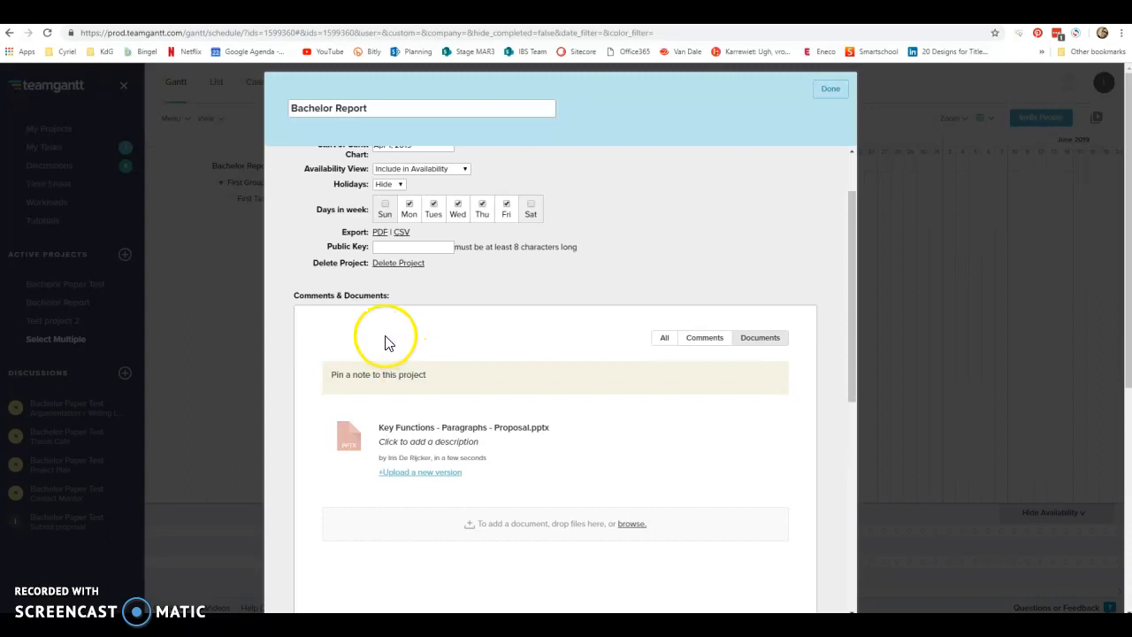
click(828, 89)
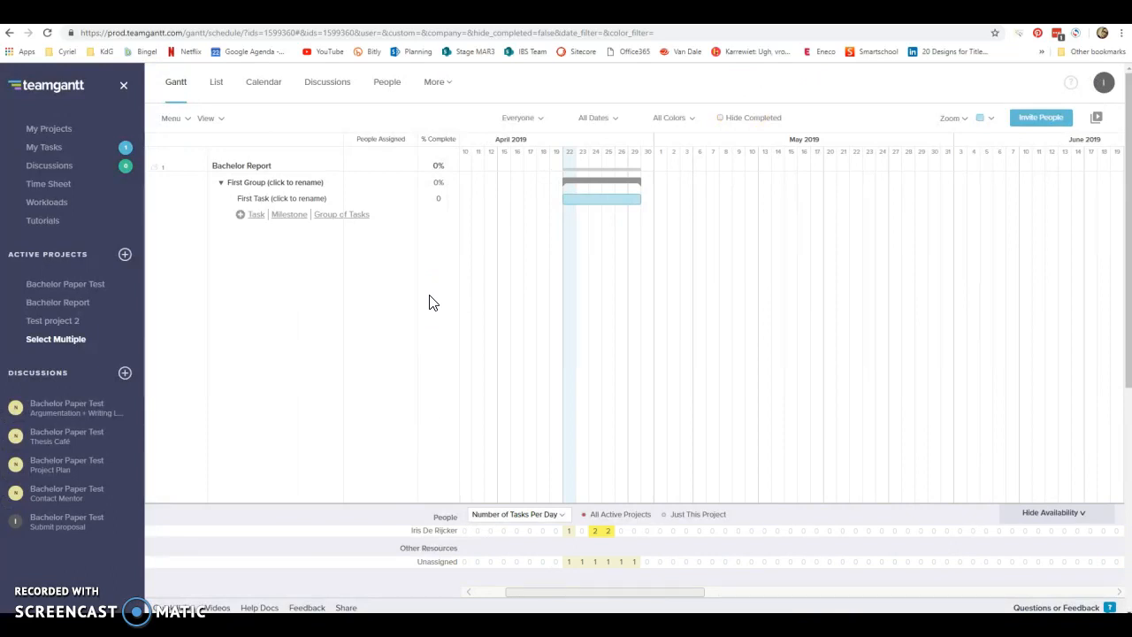
Rename the first group as "Events" and its first task as "Contact Mentor".
click(263, 182)
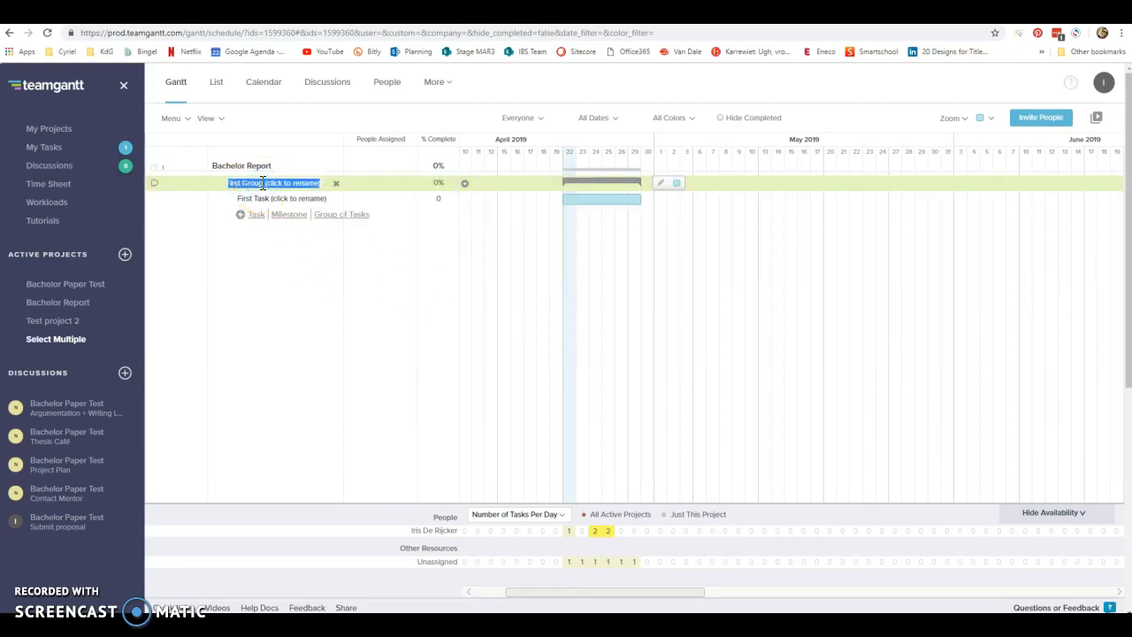
text(Events)
click(261, 198)
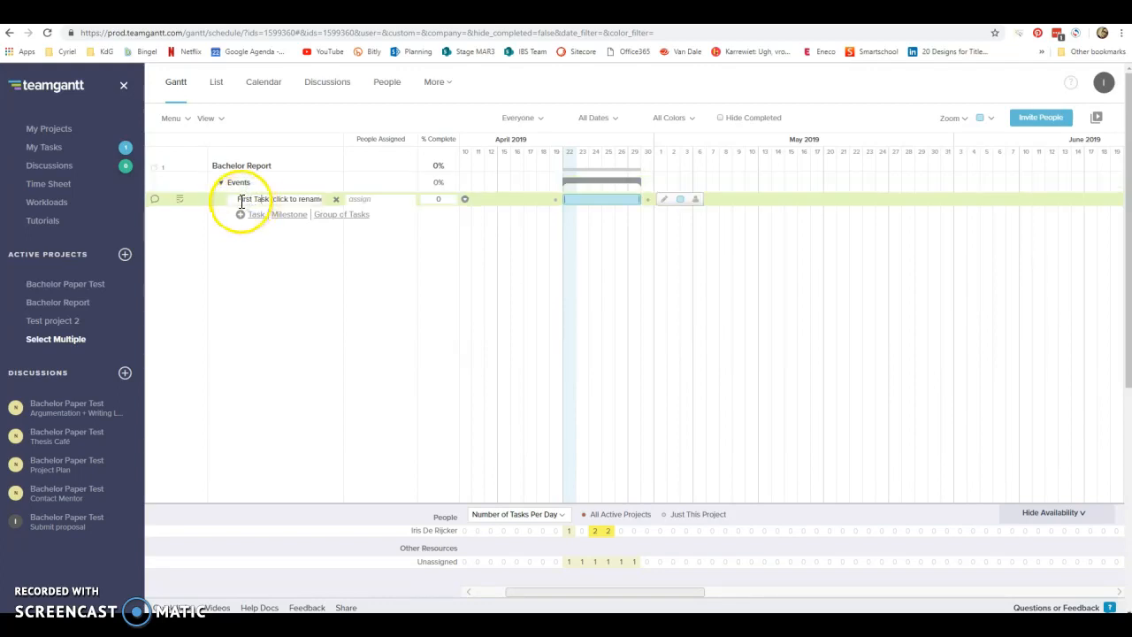
drag(237, 200, 341, 197)
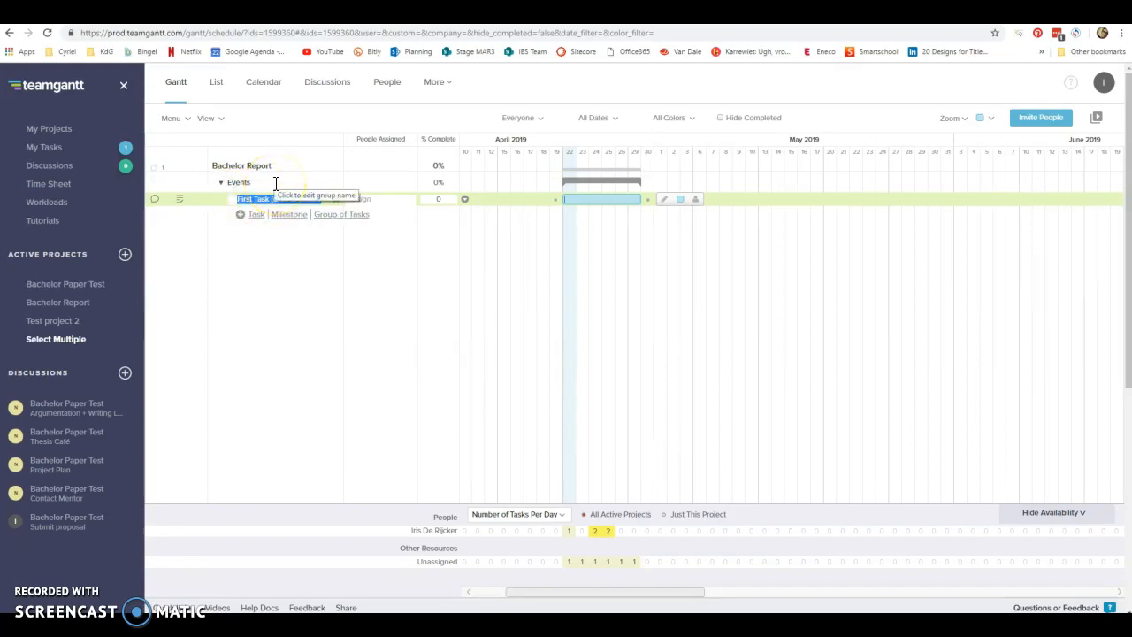
text(Contact Mentor)
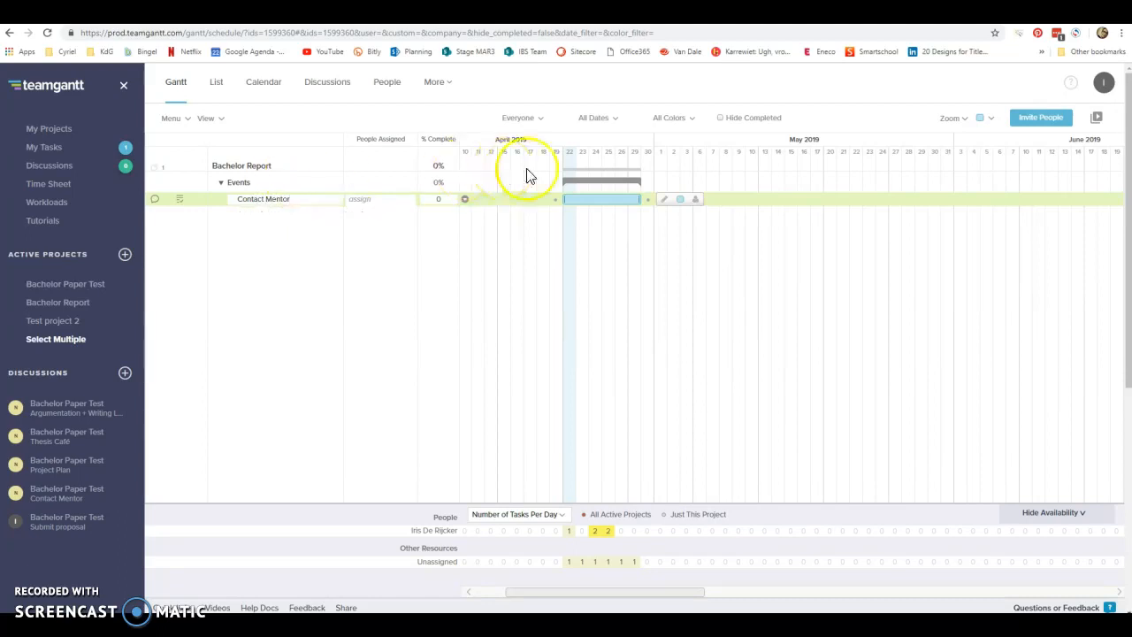
Shorten the Contact Mentor task bar to a single day, April 22.
click(639, 200)
mouse_move(639, 200)
mouse_down()
mouse_move(593, 197)
mouse_move(654, 197)
mouse_move(640, 200)
mouse_up()
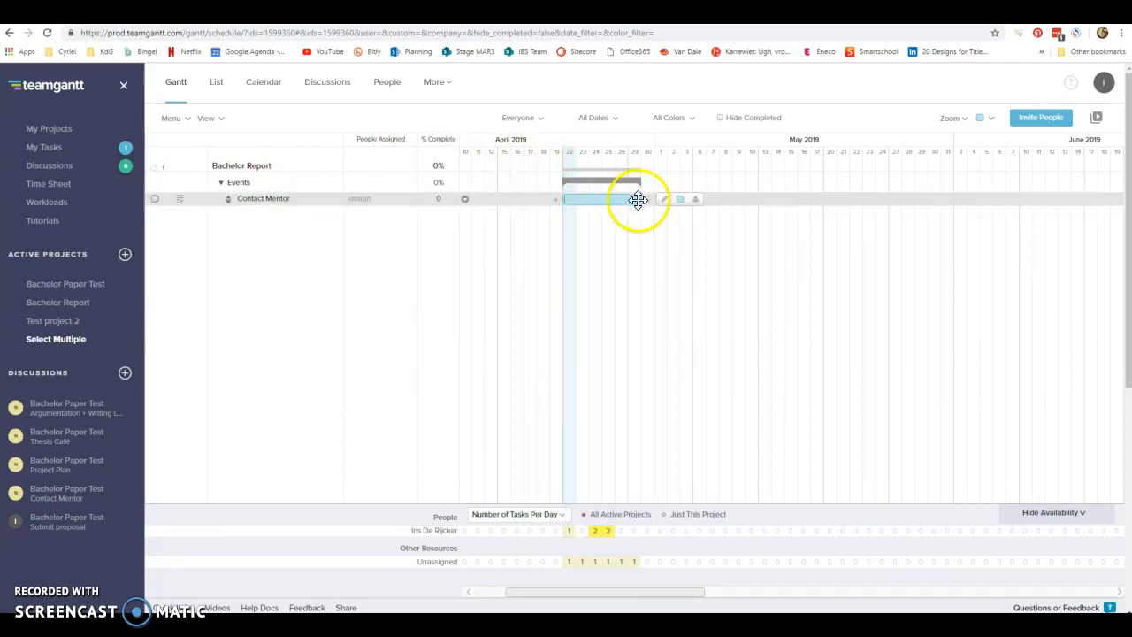
drag(640, 201, 574, 203)
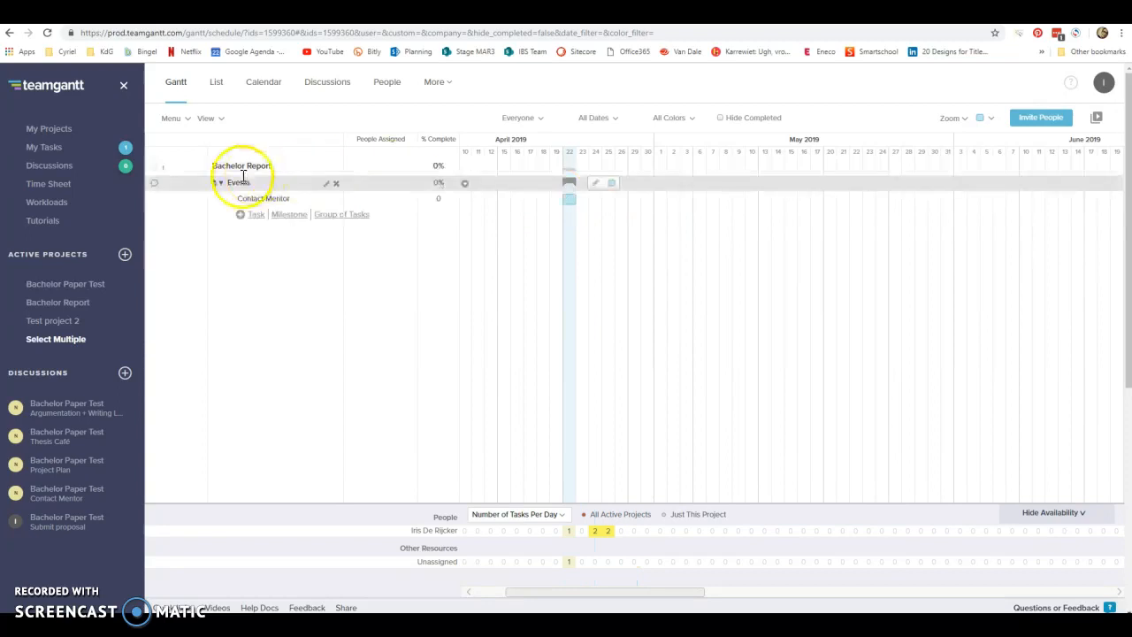
Assign the Contact Mentor task to the only person listed in the project.
click(68, 147)
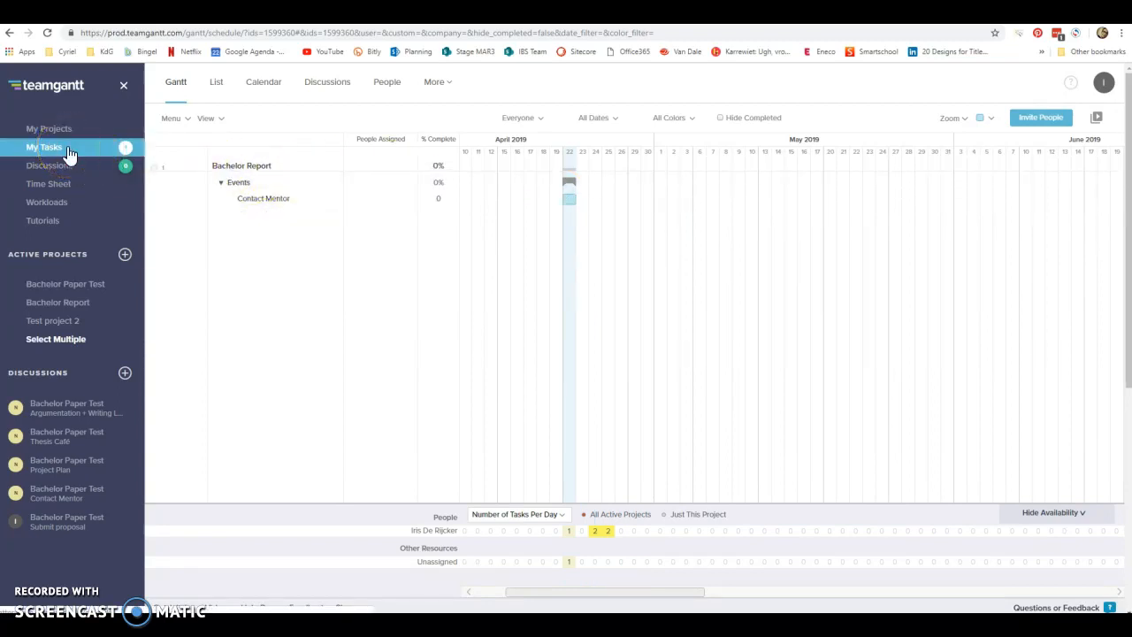
click(254, 200)
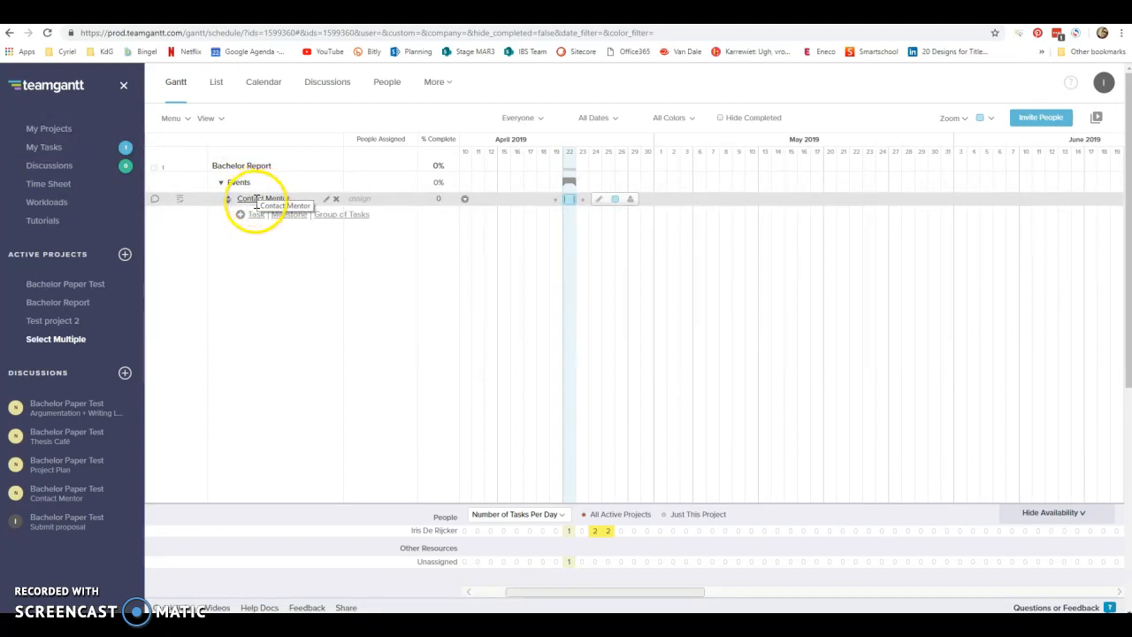
click(357, 201)
click(292, 160)
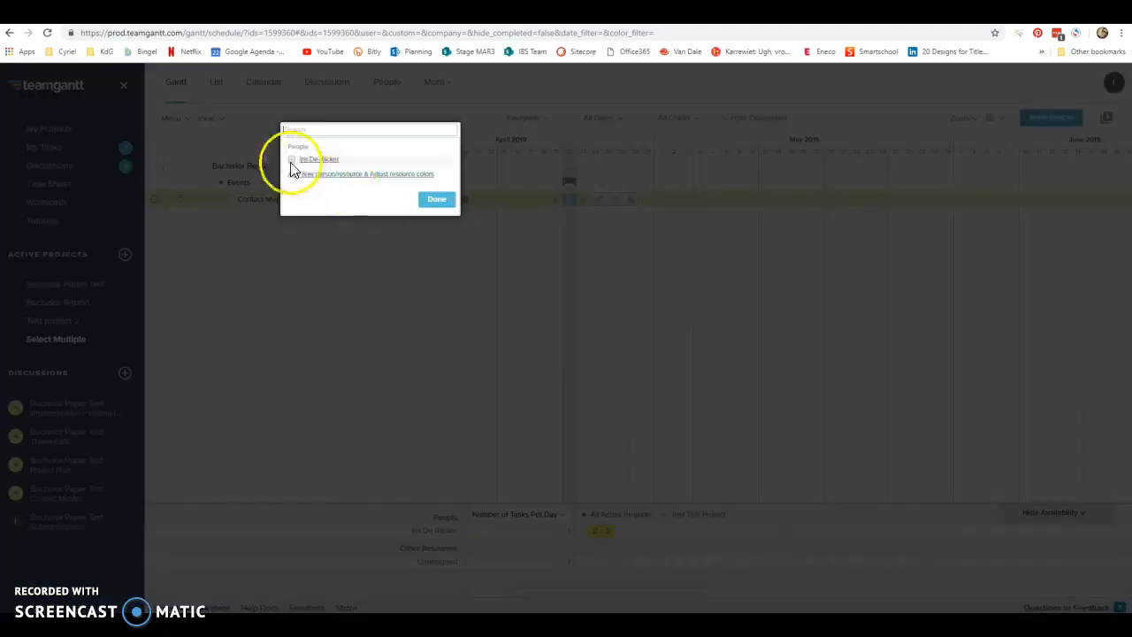
click(190, 157)
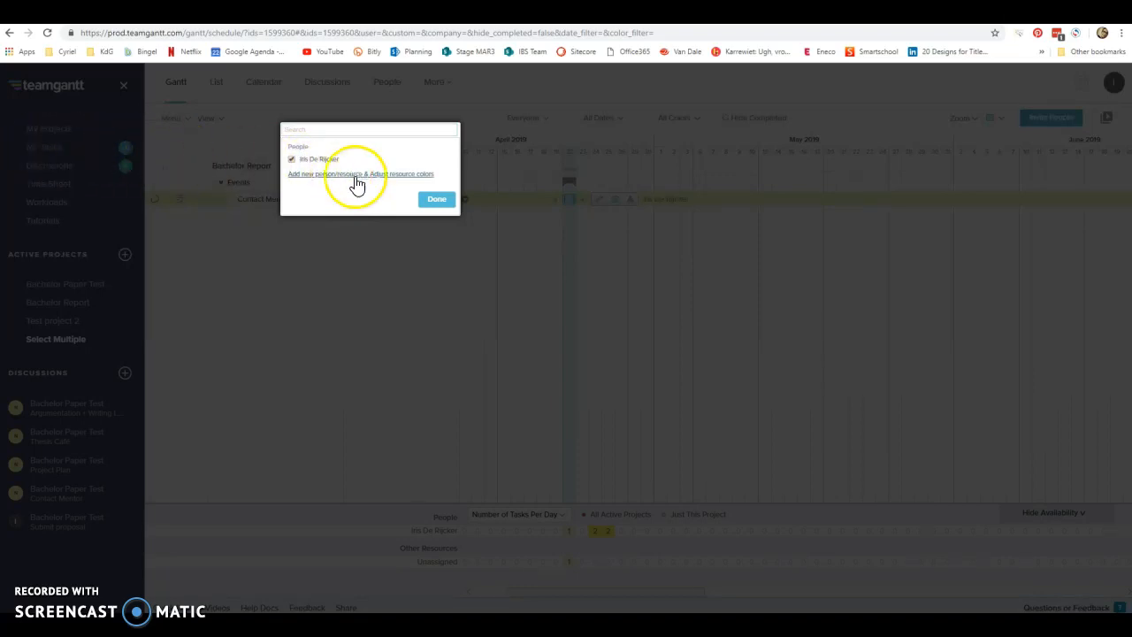
click(433, 196)
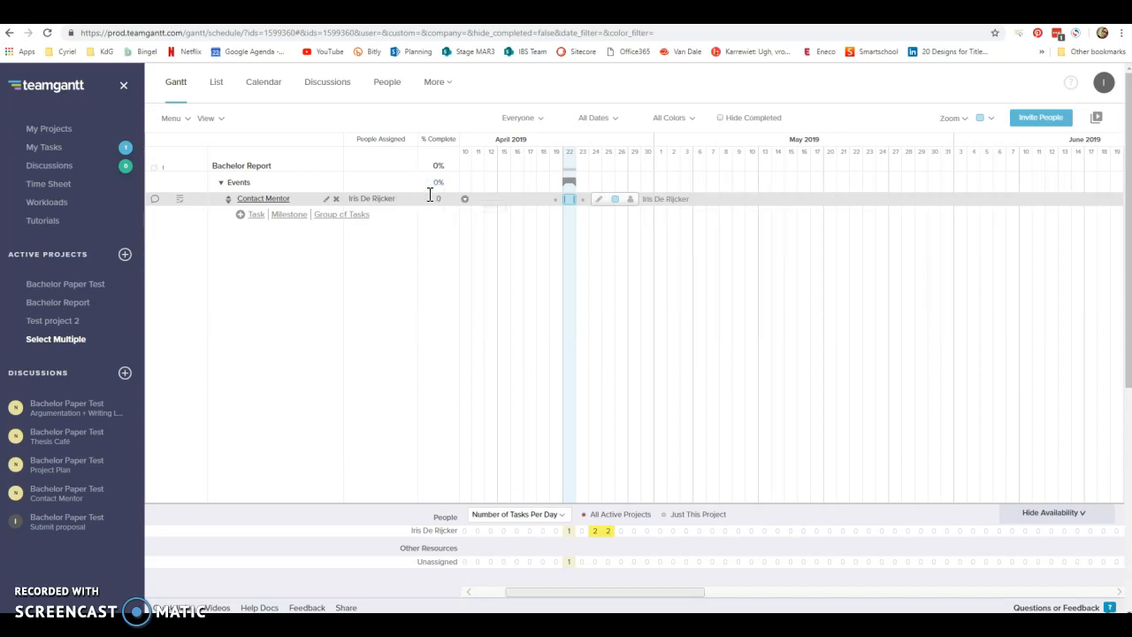
click(407, 197)
Pin the note "Test note" to the Contact Mentor task and close its discussion window.
click(155, 199)
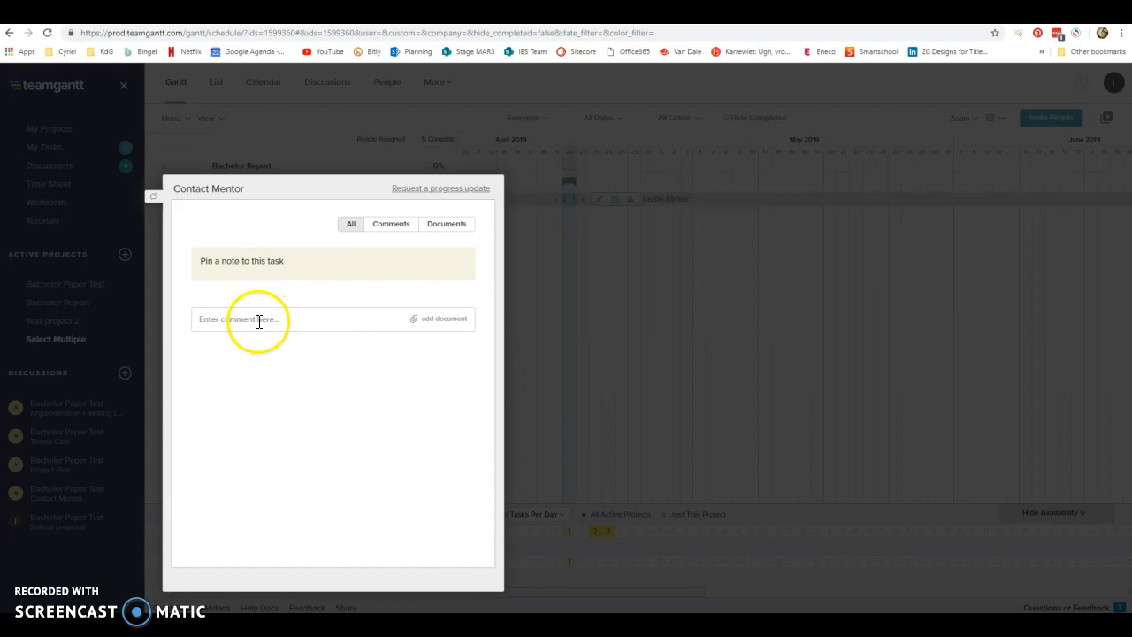
click(235, 262)
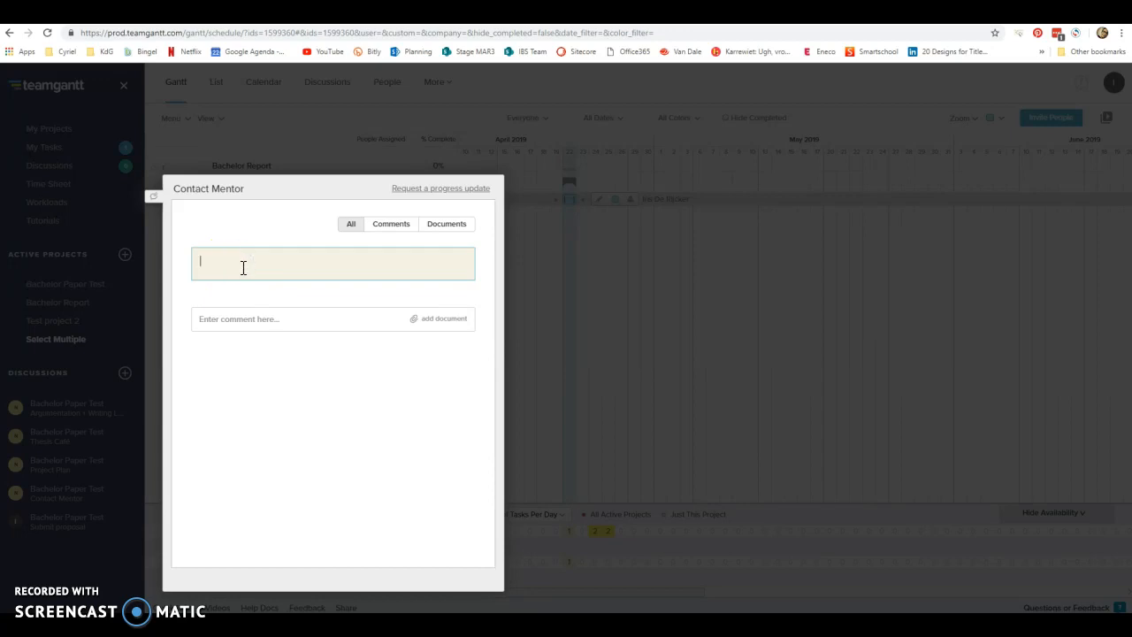
text(Test note)
click(253, 122)
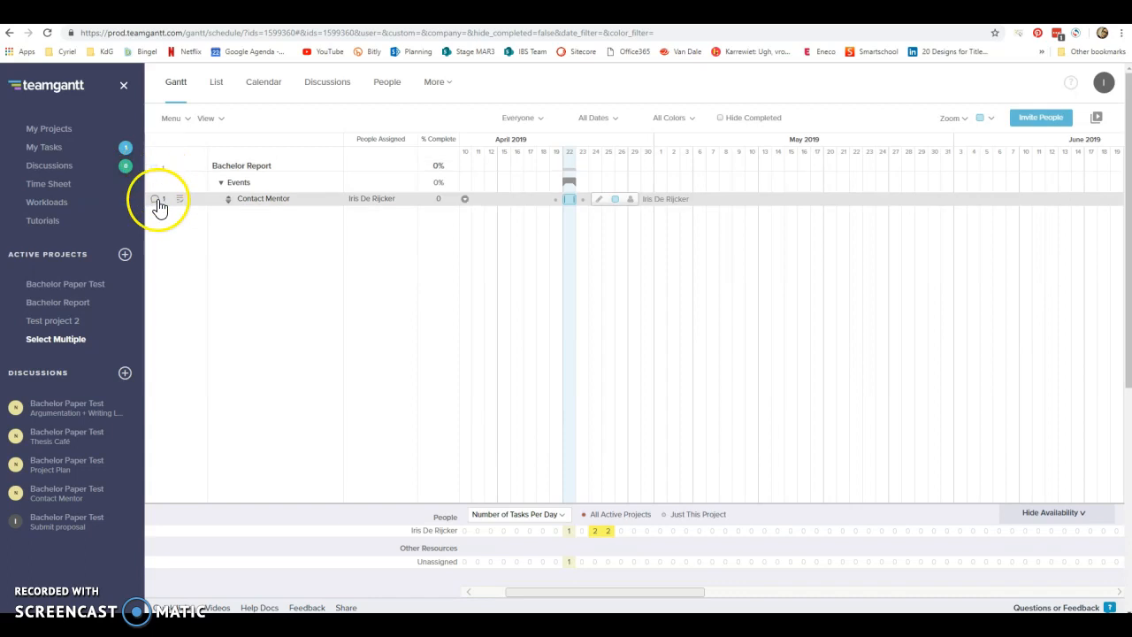
Add a task named "Project Plan" below Contact Mentor and schedule it for April 24 to 25.
mouse_move(239, 214)
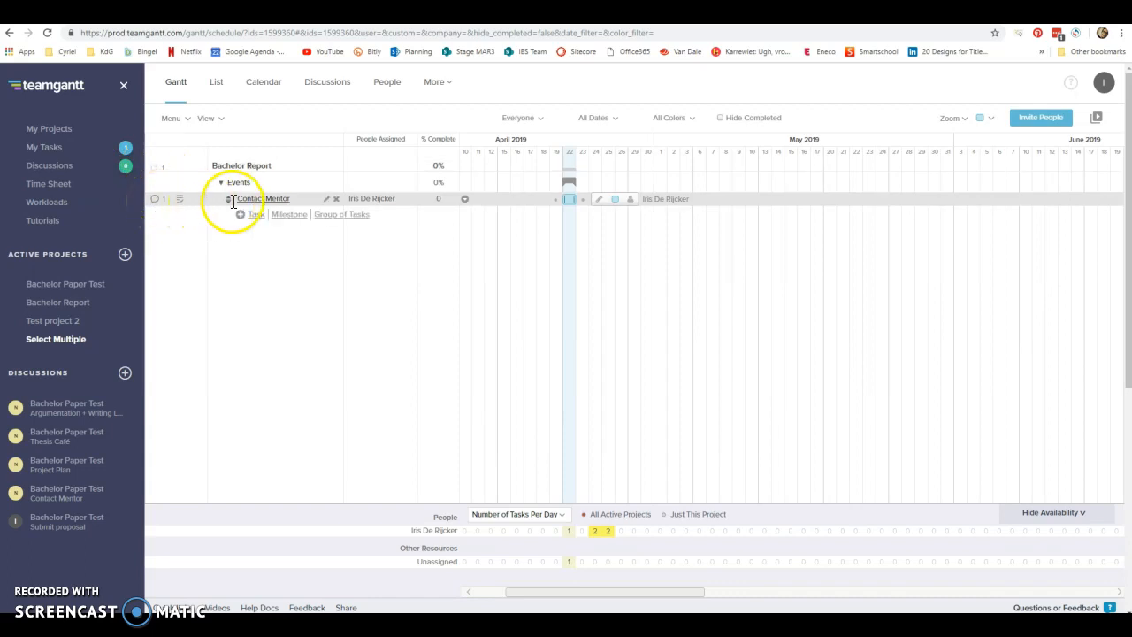
click(256, 215)
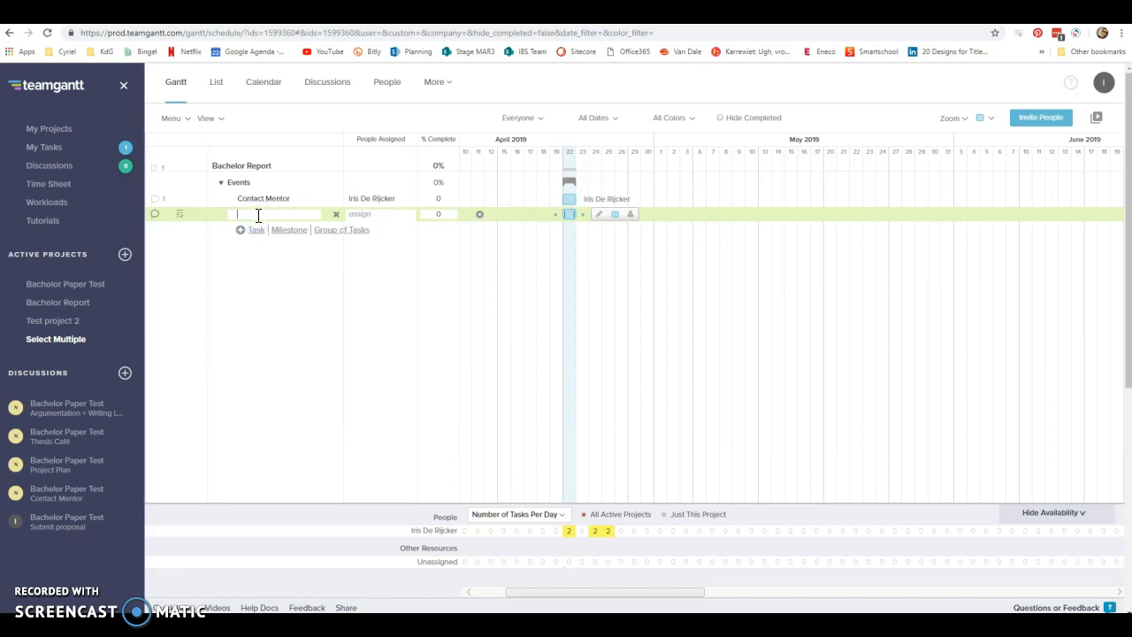
text(Project Plan)
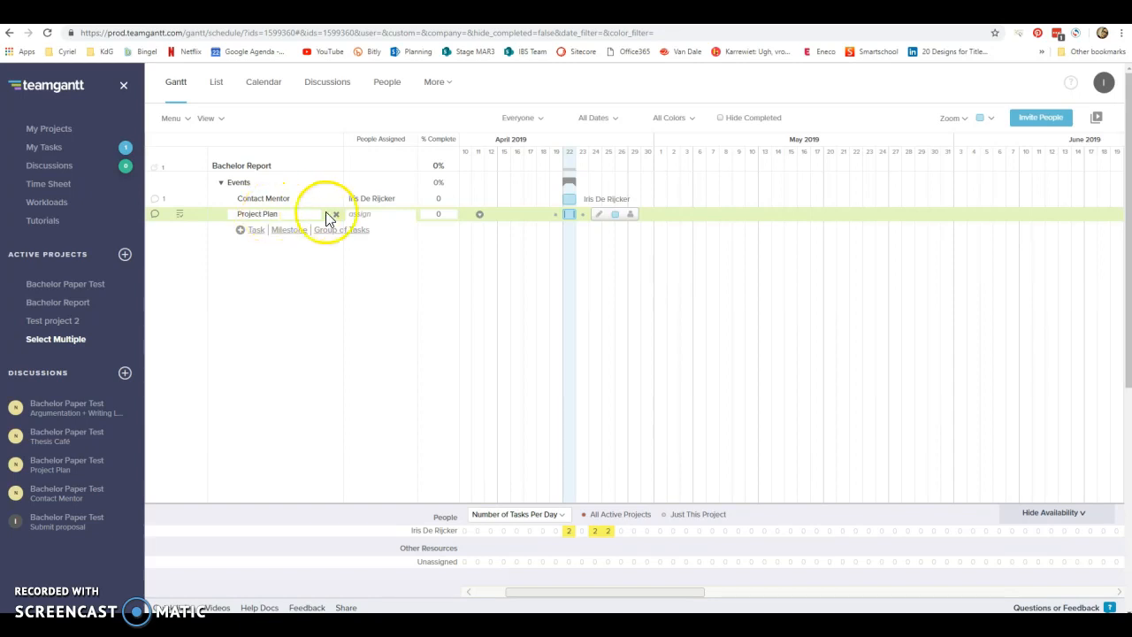
click(569, 215)
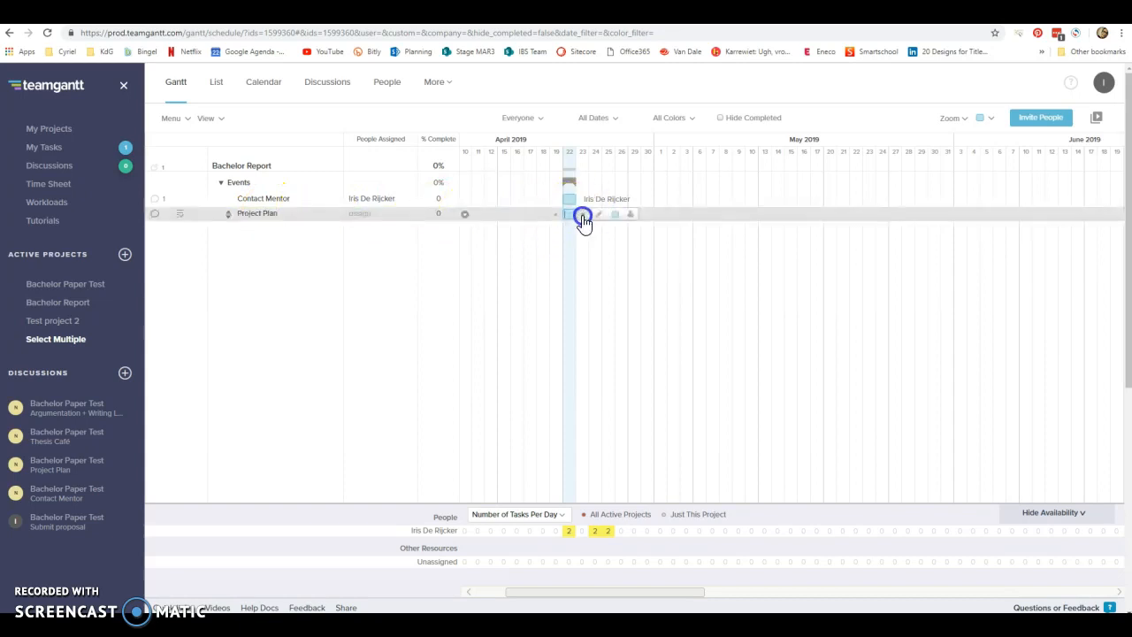
drag(569, 214, 617, 215)
click(257, 215)
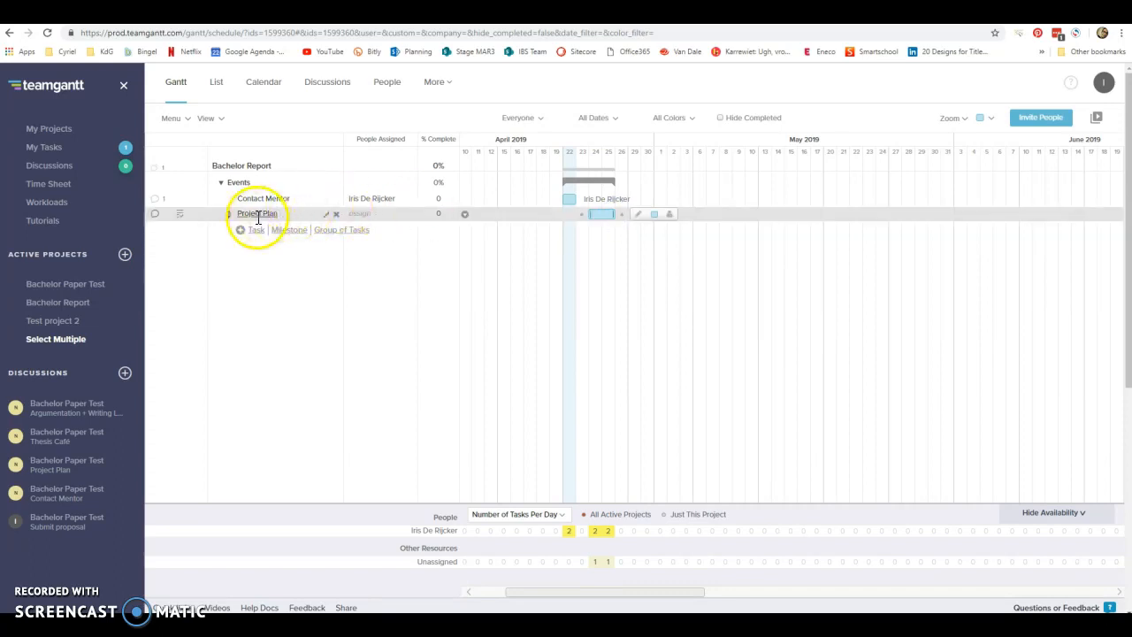
Pin the note "10:30 - 11 am" to the Project Plan task and close its discussion window.
click(155, 215)
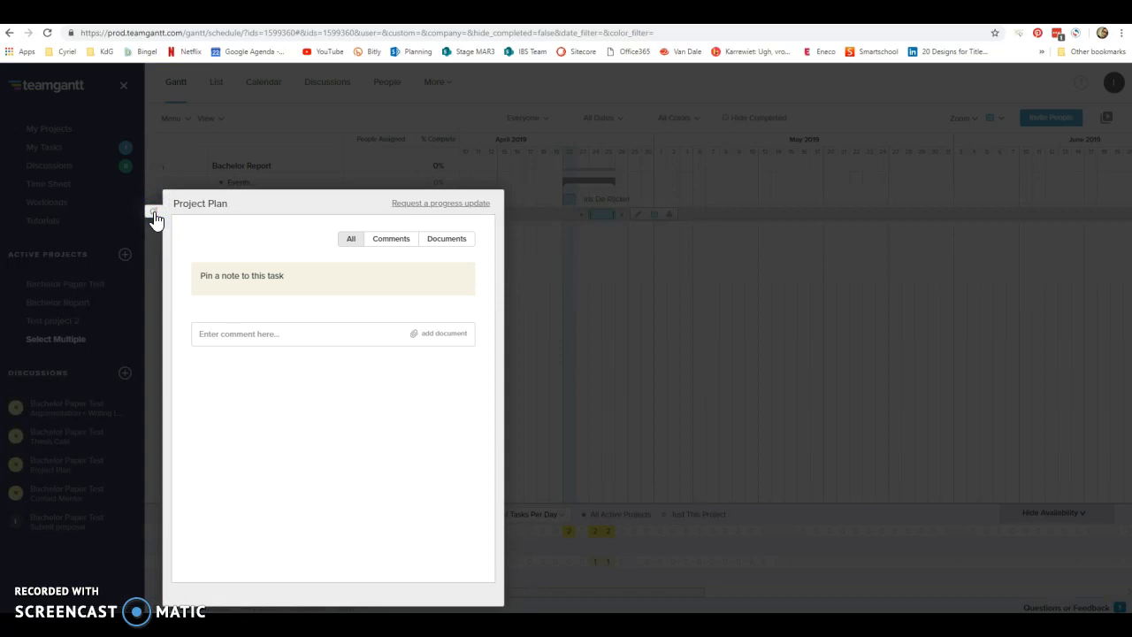
click(257, 275)
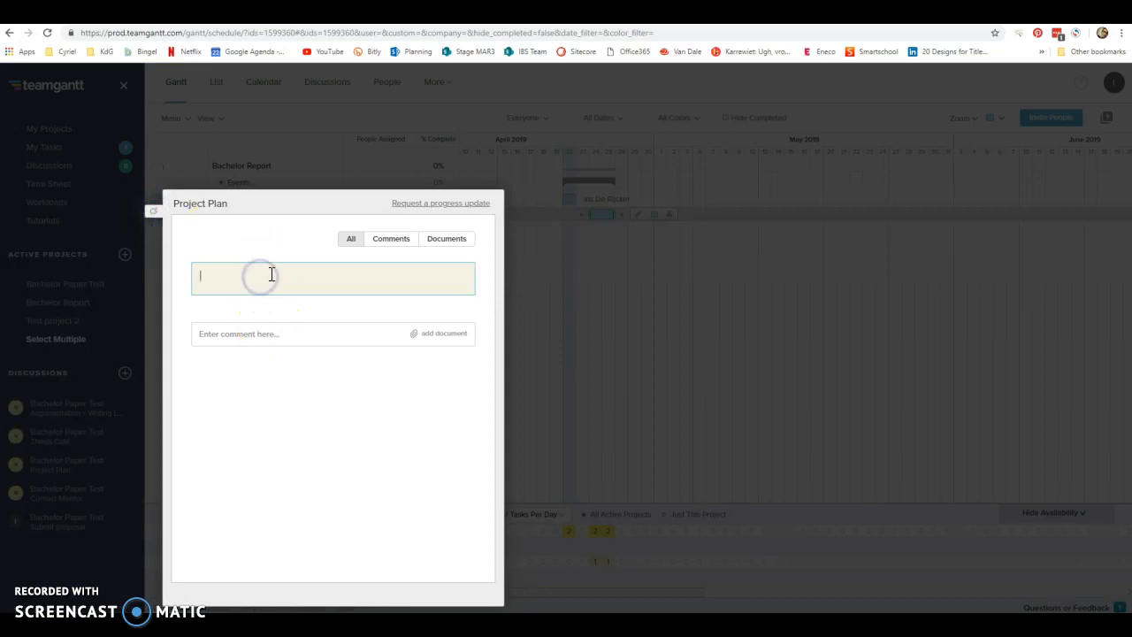
text(10:30 - 11 am)
click(203, 162)
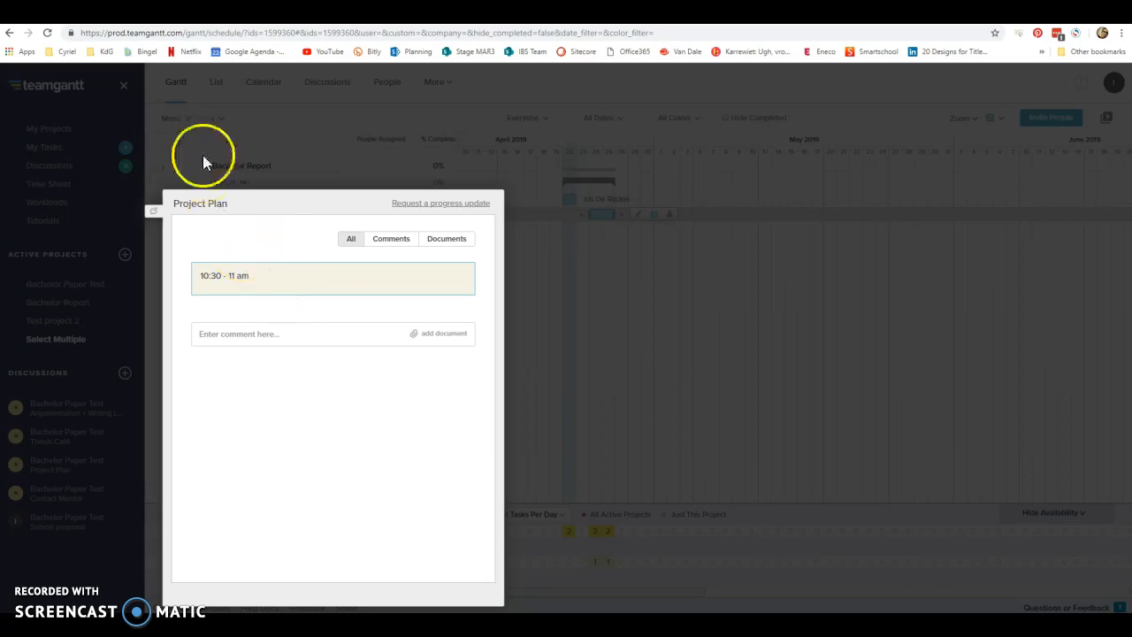
click(310, 120)
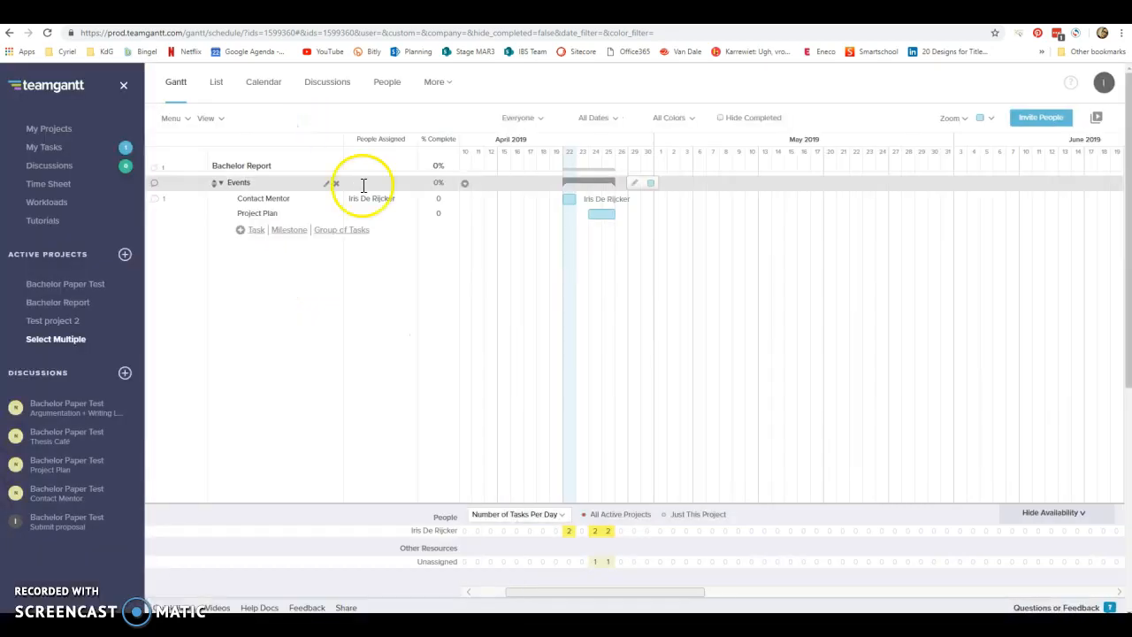
Add a task named "Thesis Café" below Project Plan in the Events group.
click(256, 232)
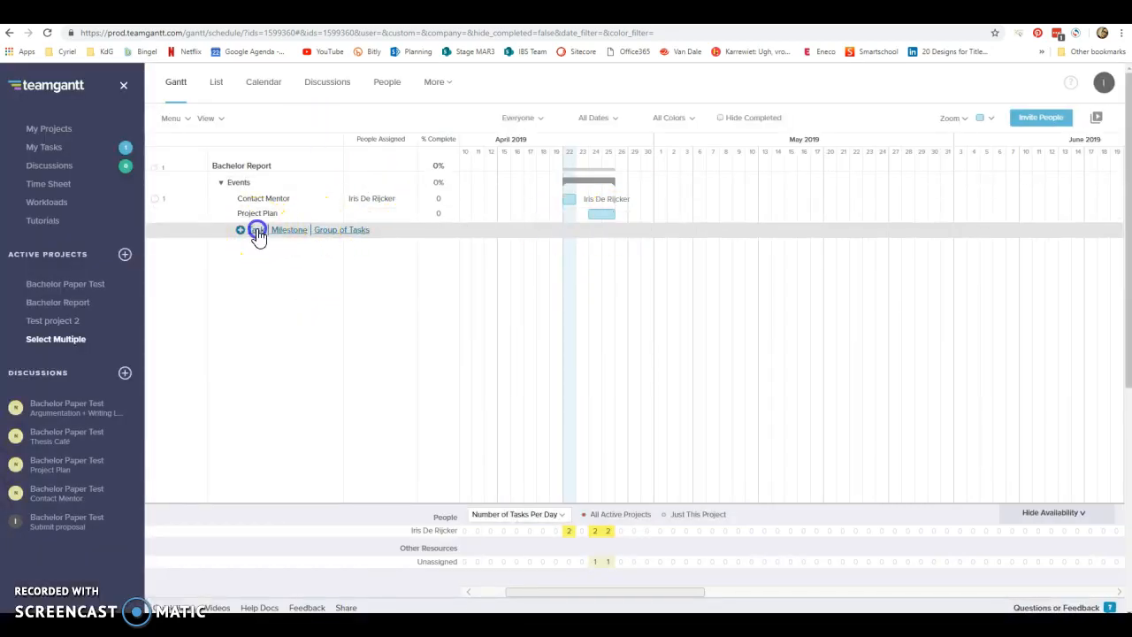
text(Thesis Café)
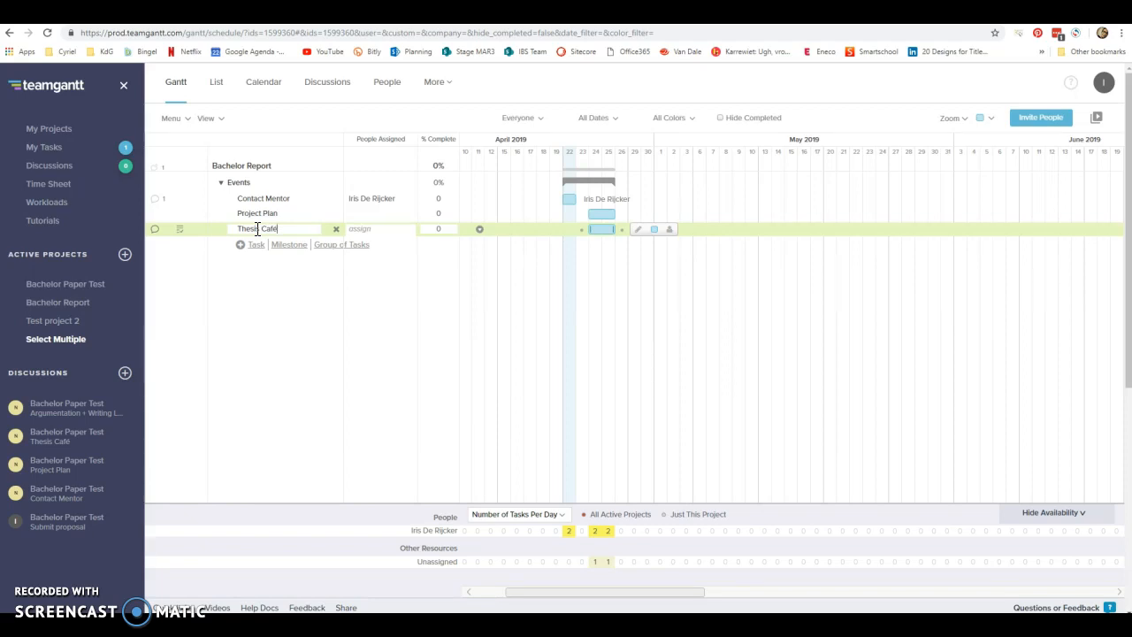
Pin the note "11 am - 12.30 pm" to the Thesis Café task and close its discussion window.
click(155, 230)
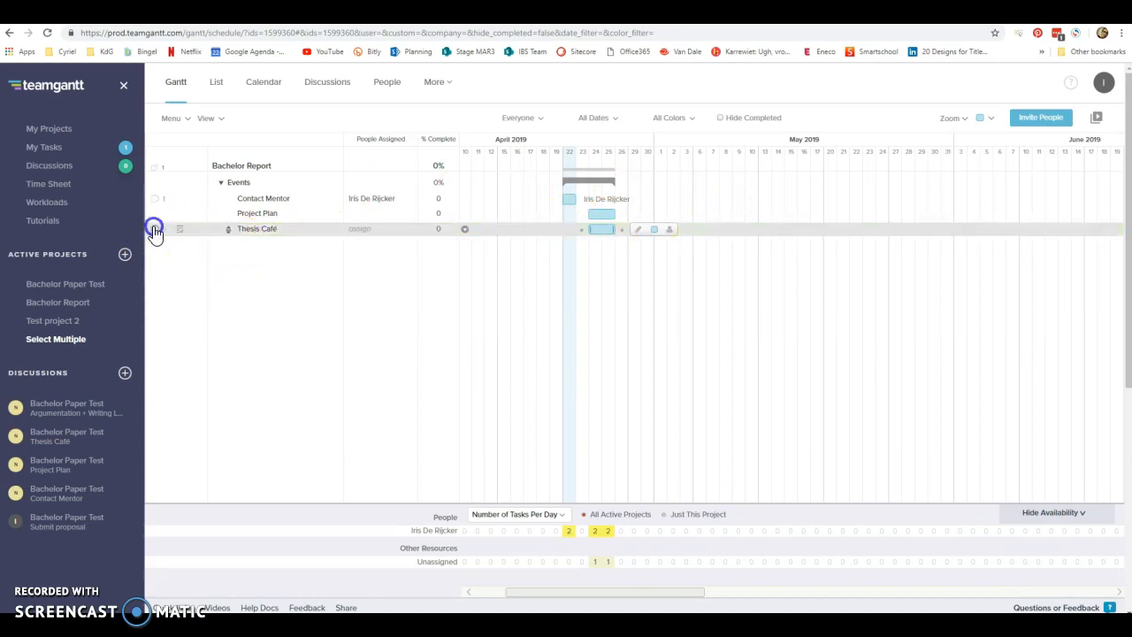
click(154, 232)
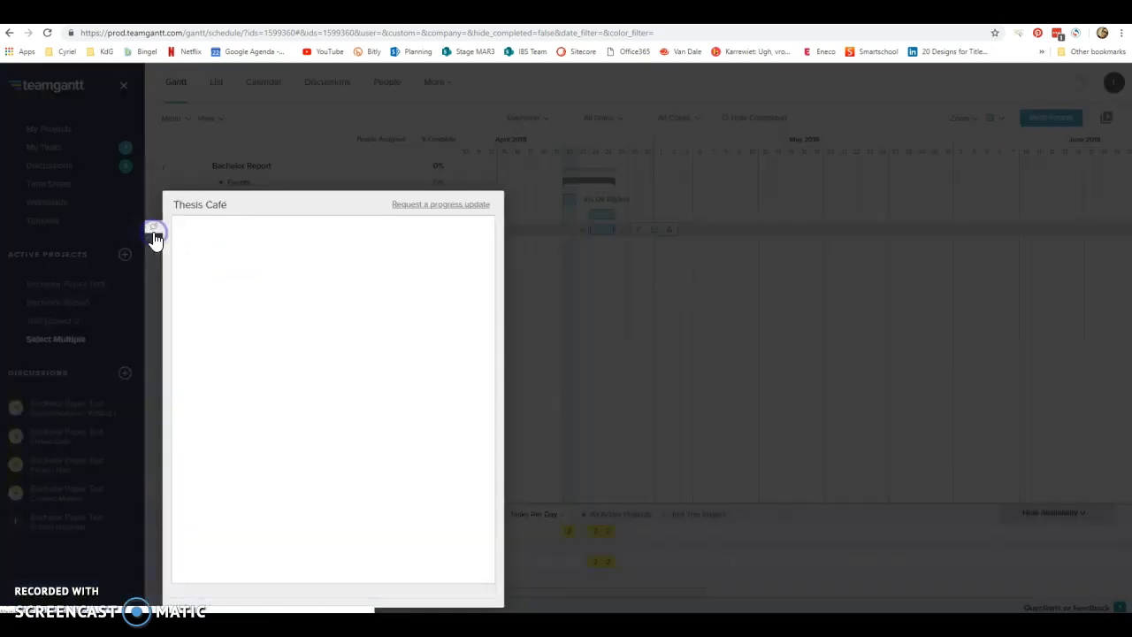
click(241, 279)
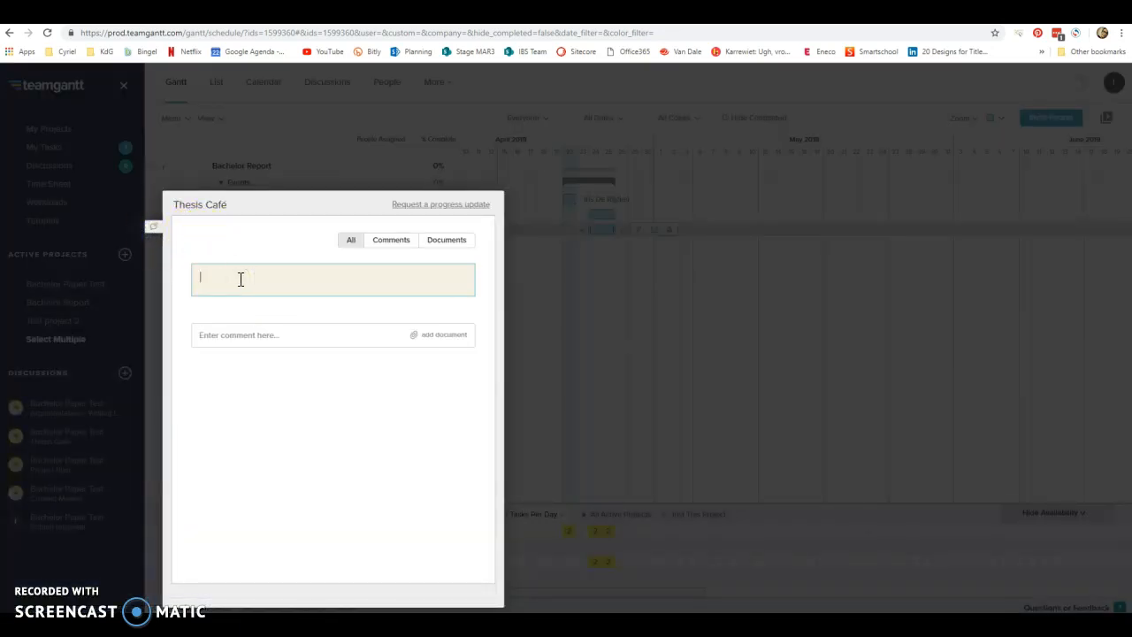
text(ti)
text( am-)
text( 12:30)
text( pm)
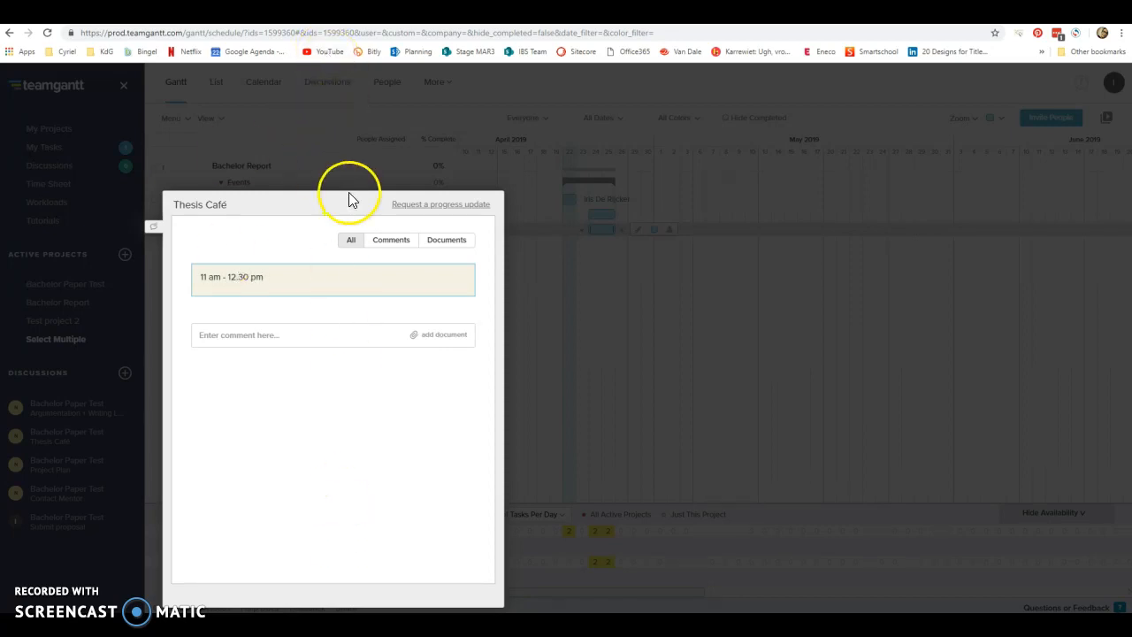
click(286, 120)
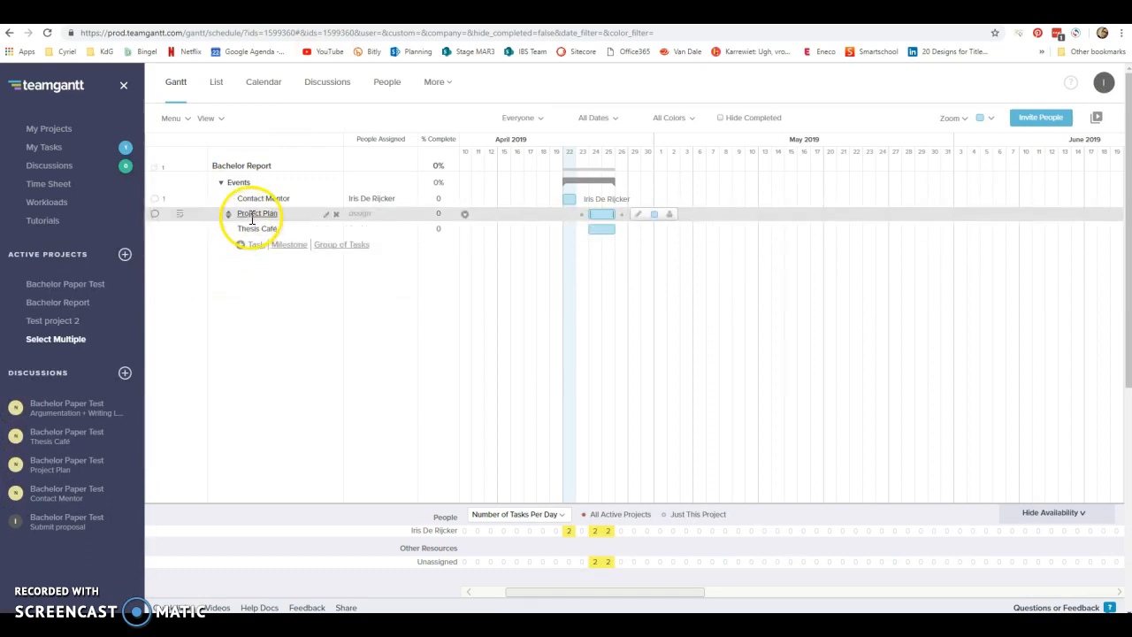
Check the discussion windows of the Thesis Café and Project Plan tasks for their pinned notes.
click(156, 232)
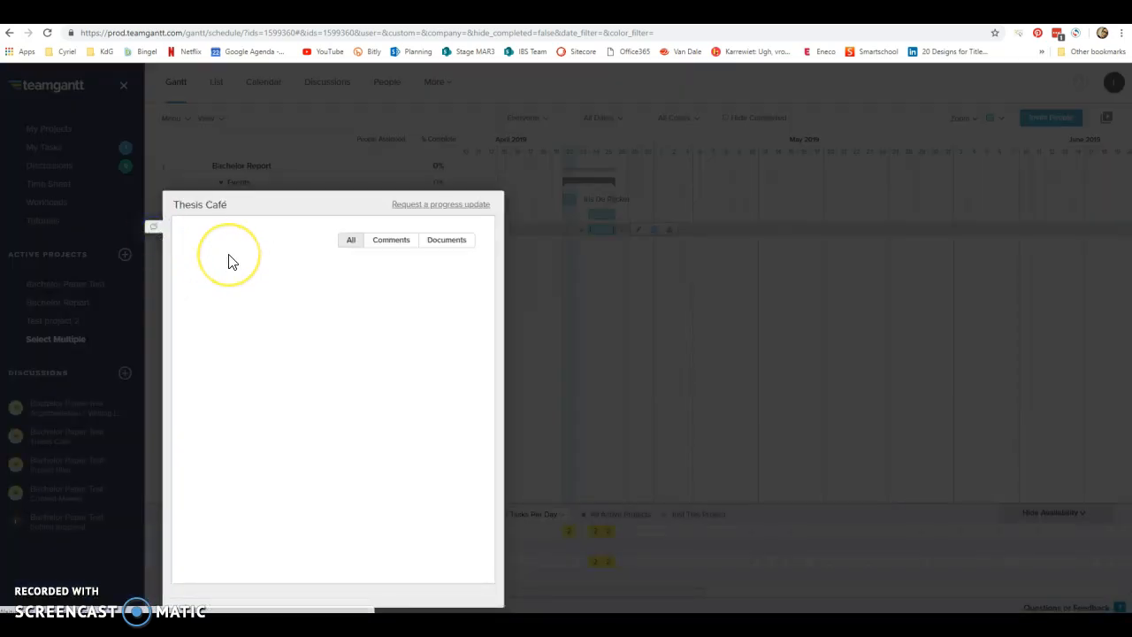
click(318, 114)
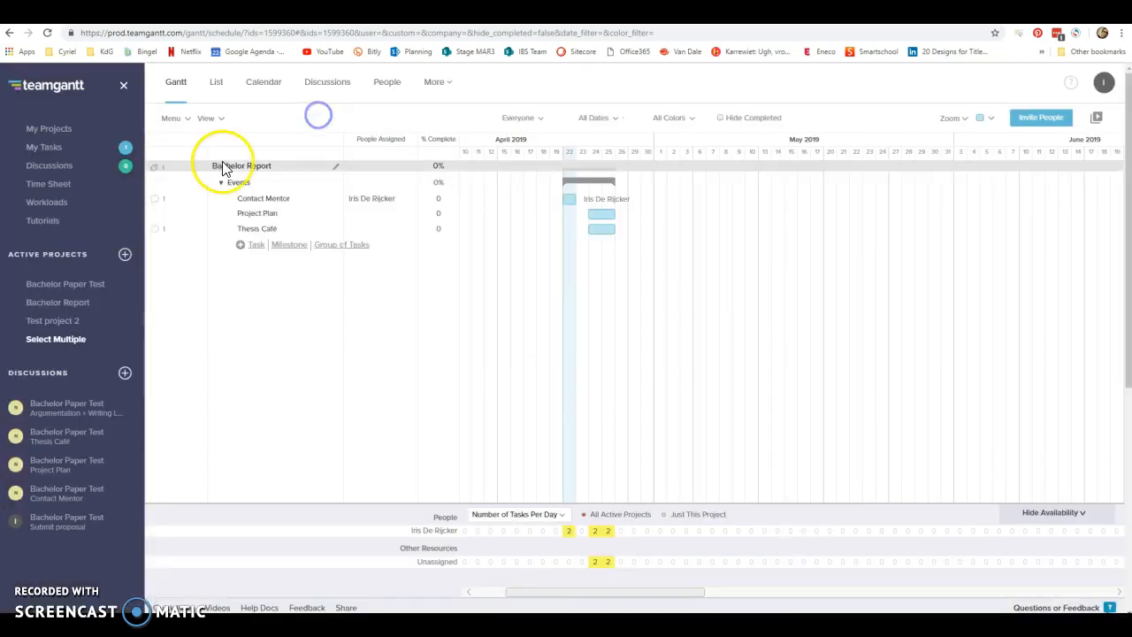
click(154, 216)
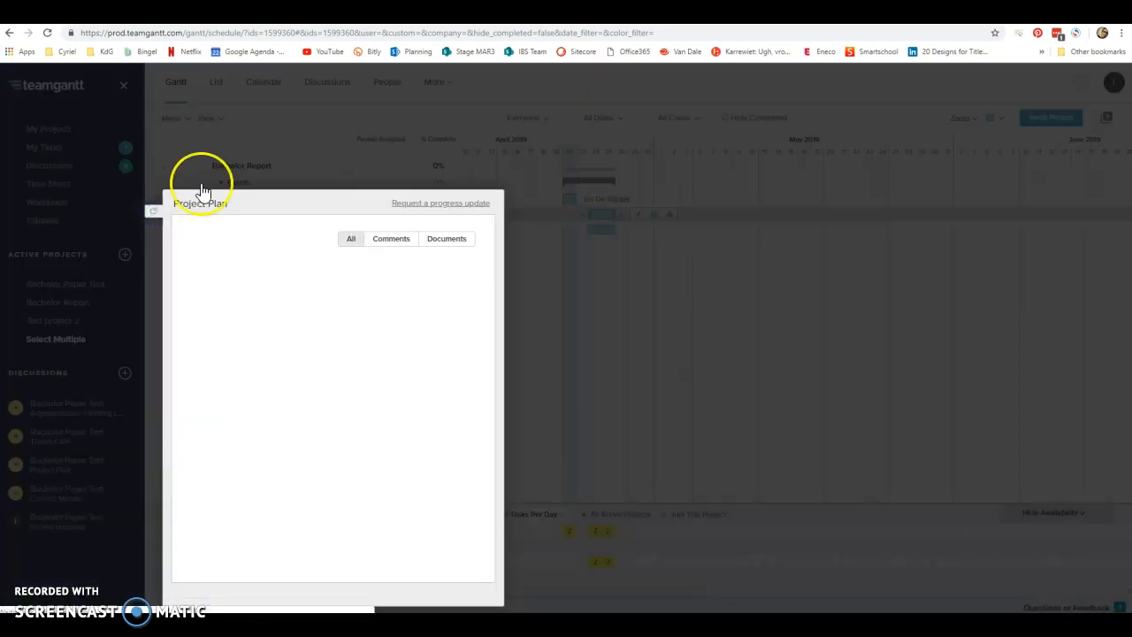
click(293, 113)
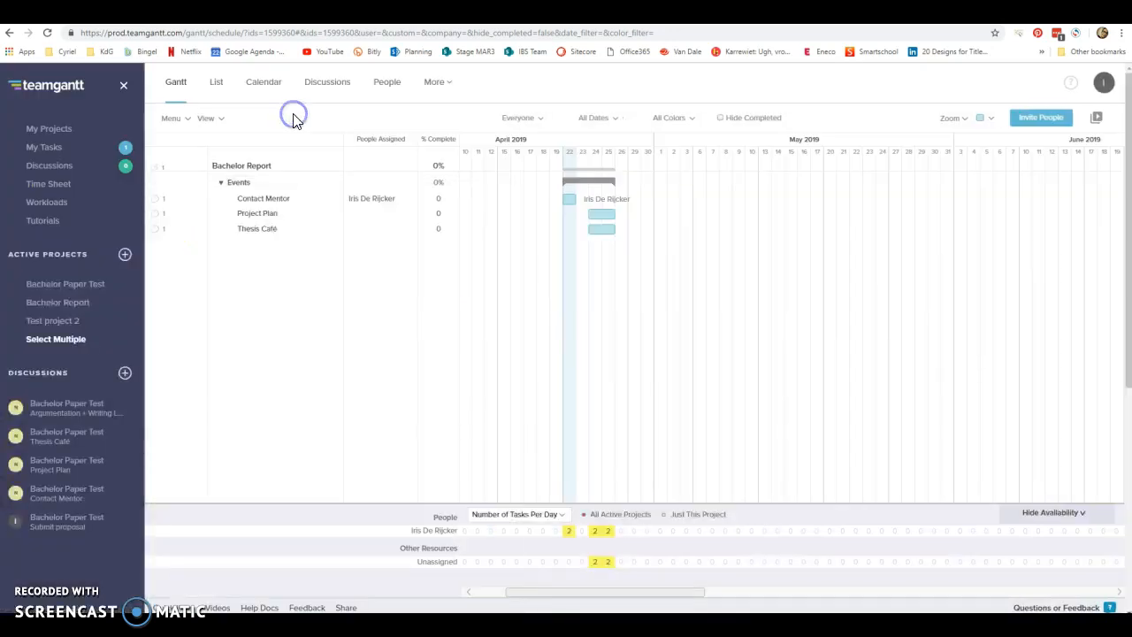
Add a task named "Argumentation + Writing Lab 2" below Thesis Café and move its bar to May 8 to 9.
click(177, 230)
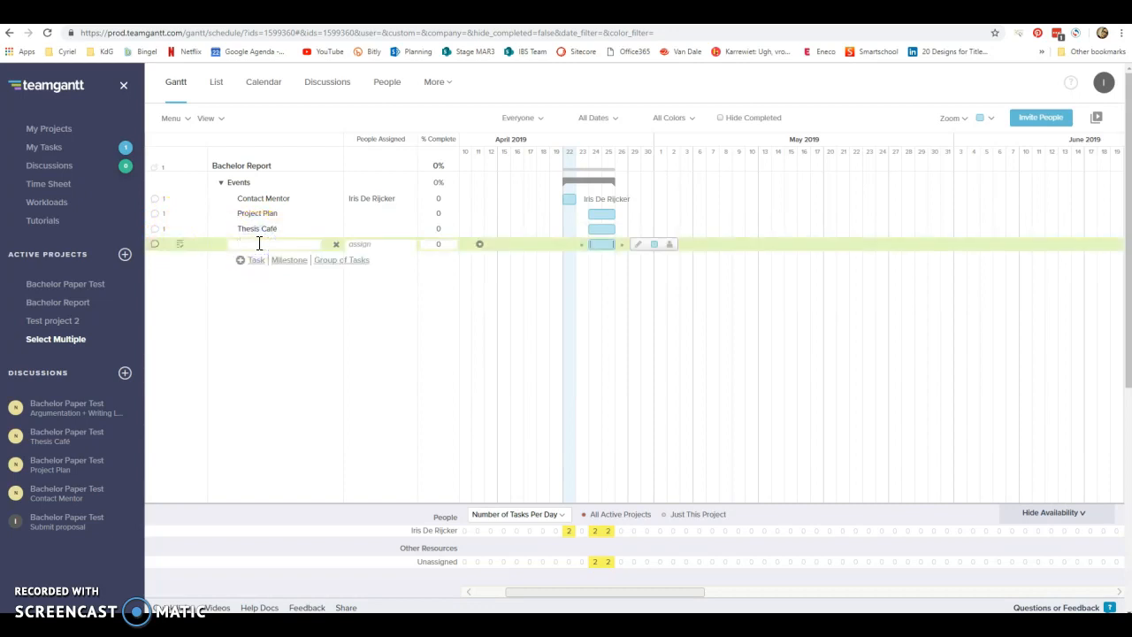
text(Argument)
text(ation )
text(+ Writing Lab)
text( 2)
key(Return)
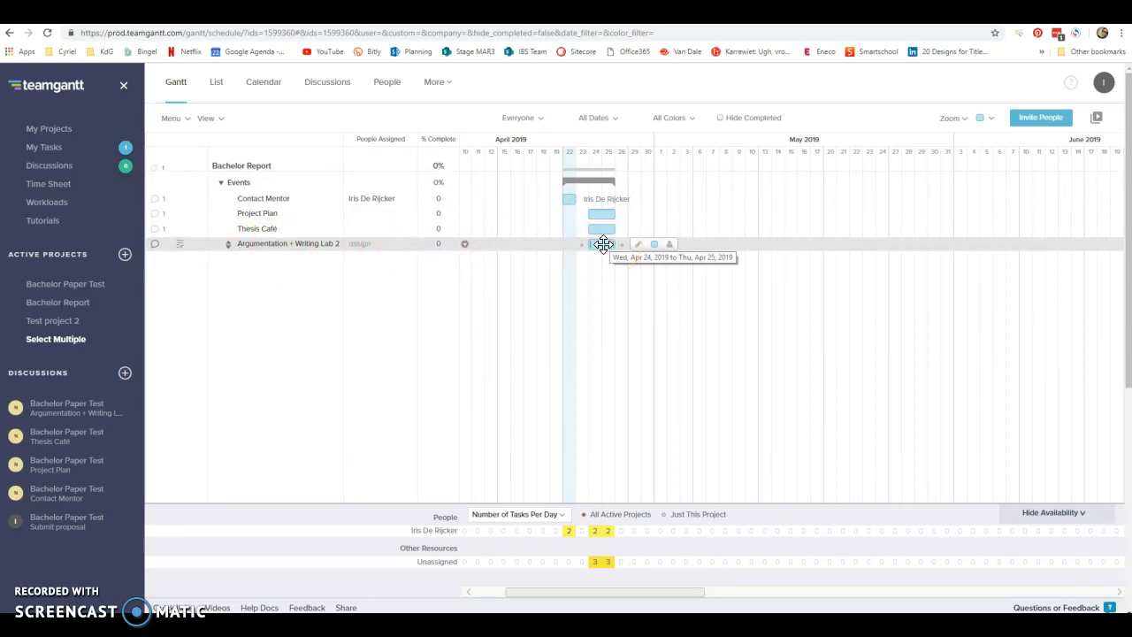
drag(602, 245, 732, 246)
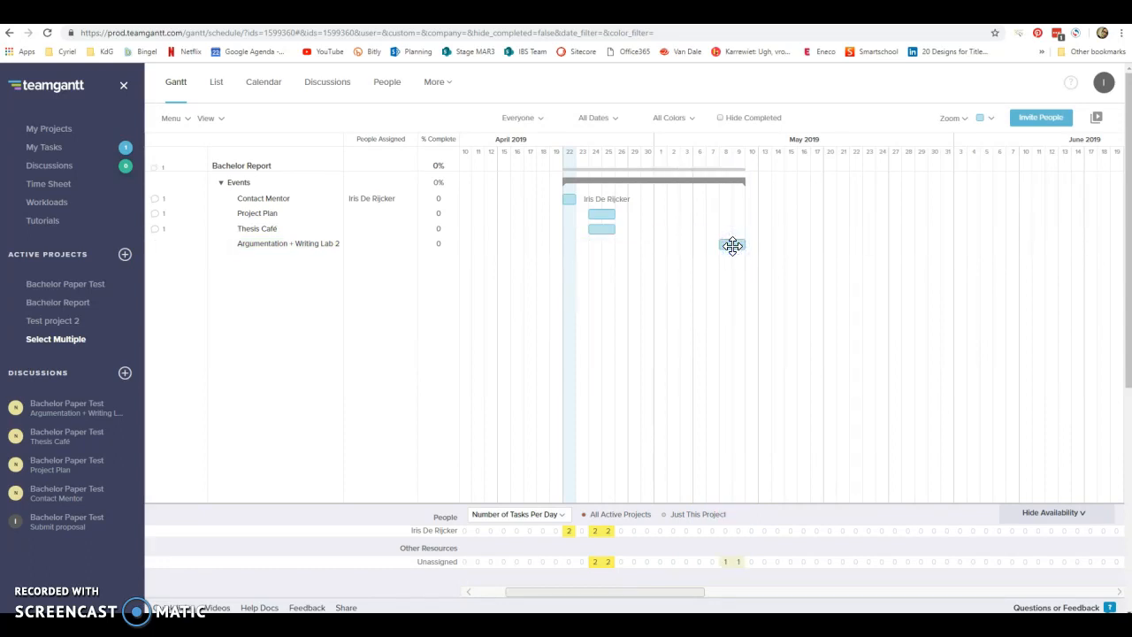
Pin the two-line note "Ideally first draft is ready! Workshop to finetune your writing." to the Argumentation + Writing Lab 2 task and close its discussion window.
click(154, 248)
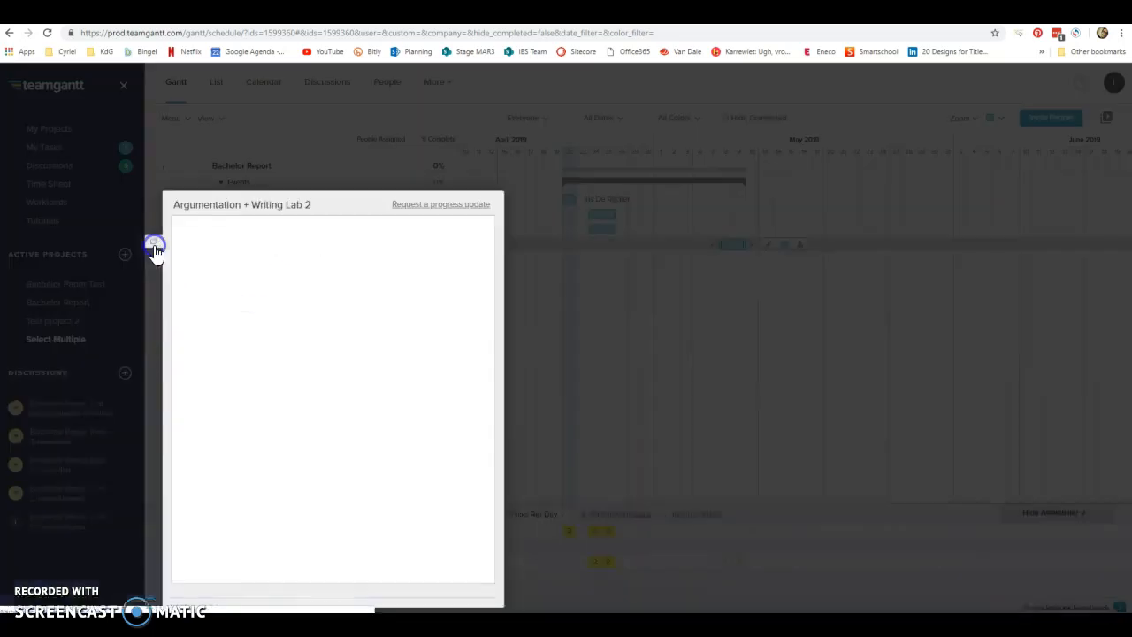
click(213, 277)
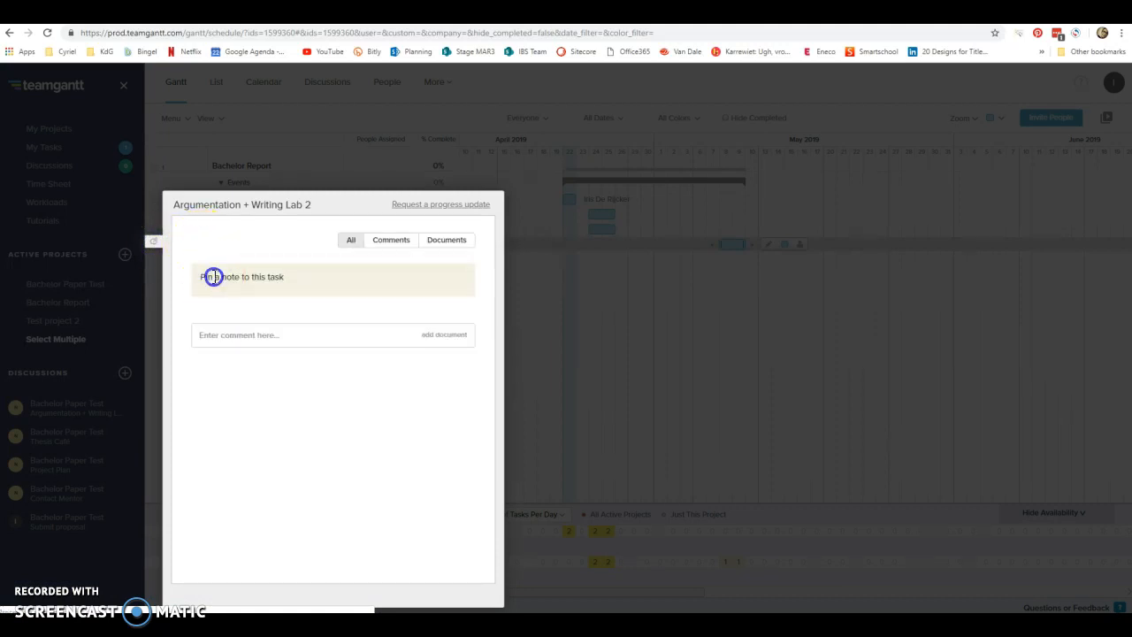
text(Ideally your)
key(BackSpace)
key(BackSpace)
key(BackSpace)
key(BackSpace)
key(BackSpace)
text(to)
key(BackSpace)
key(BackSpace)
text(first draft is ready!)
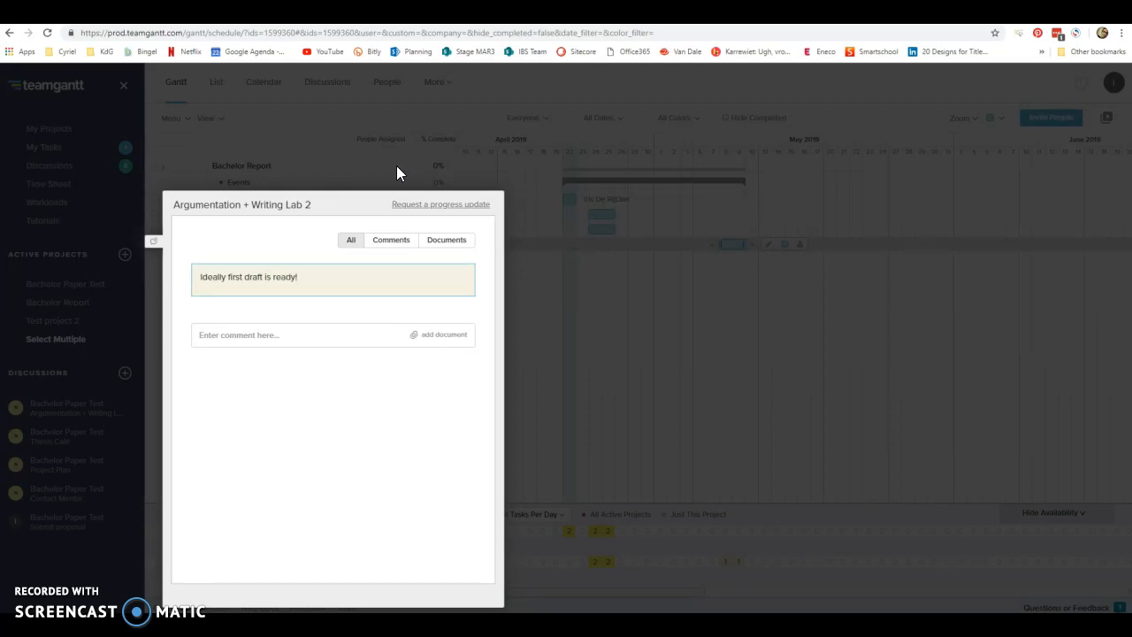
key(Return)
text(work)
key(BackSpace)
key(BackSpace)
text(work)
key(BackSpace)
key(BackSpace)
key(BackSpace)
key(BackSpace)
text(Workshop )
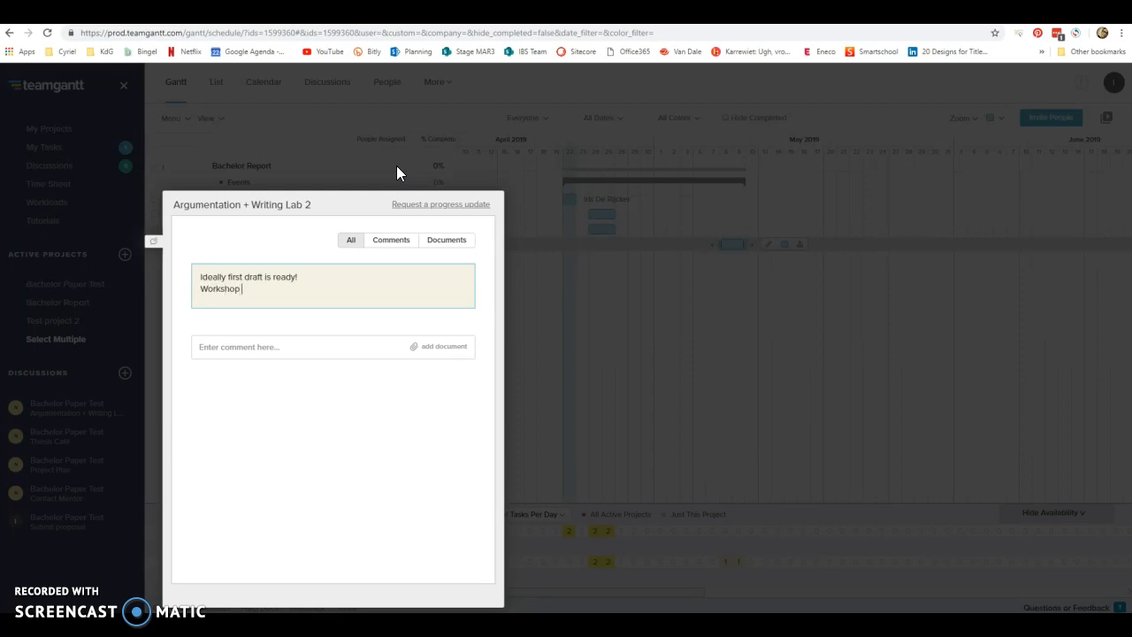
text(to finetune your writing.)
click(293, 122)
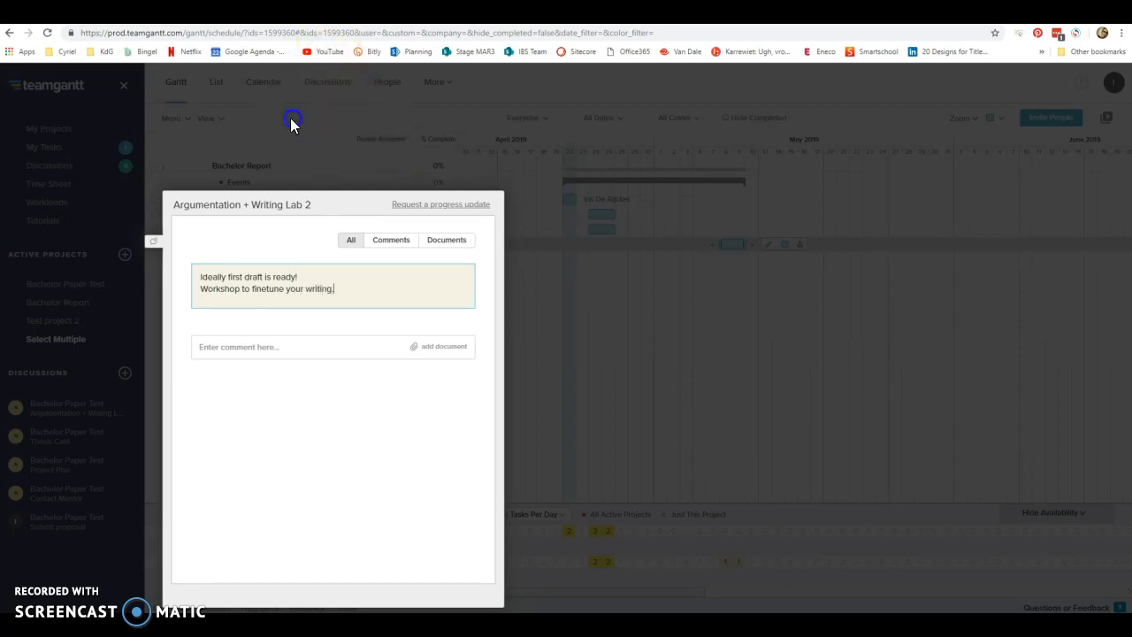
click(321, 284)
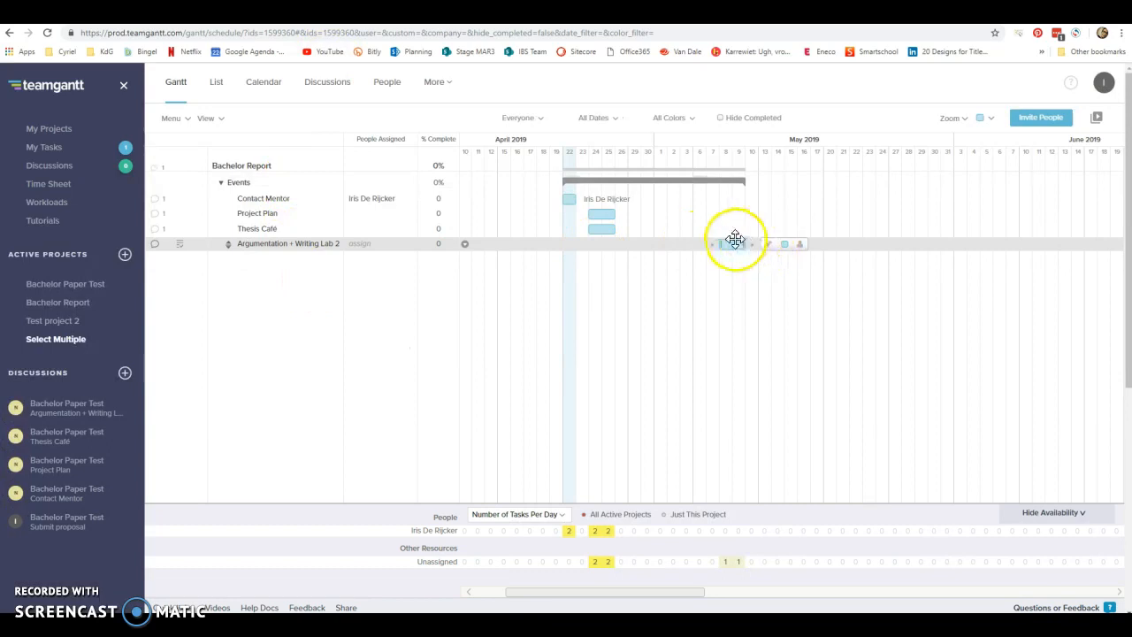
Clear the start and end dates in the Argumentation + Writing Lab 2 task's details and close them.
mouse_move(734, 245)
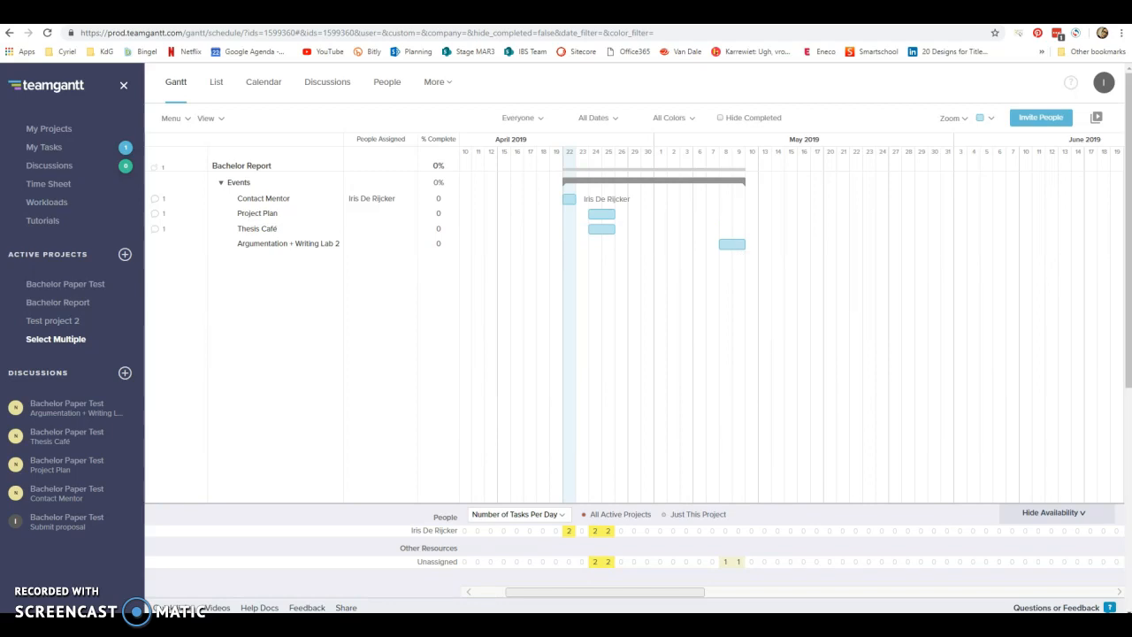
click(733, 248)
click(733, 248)
click(582, 261)
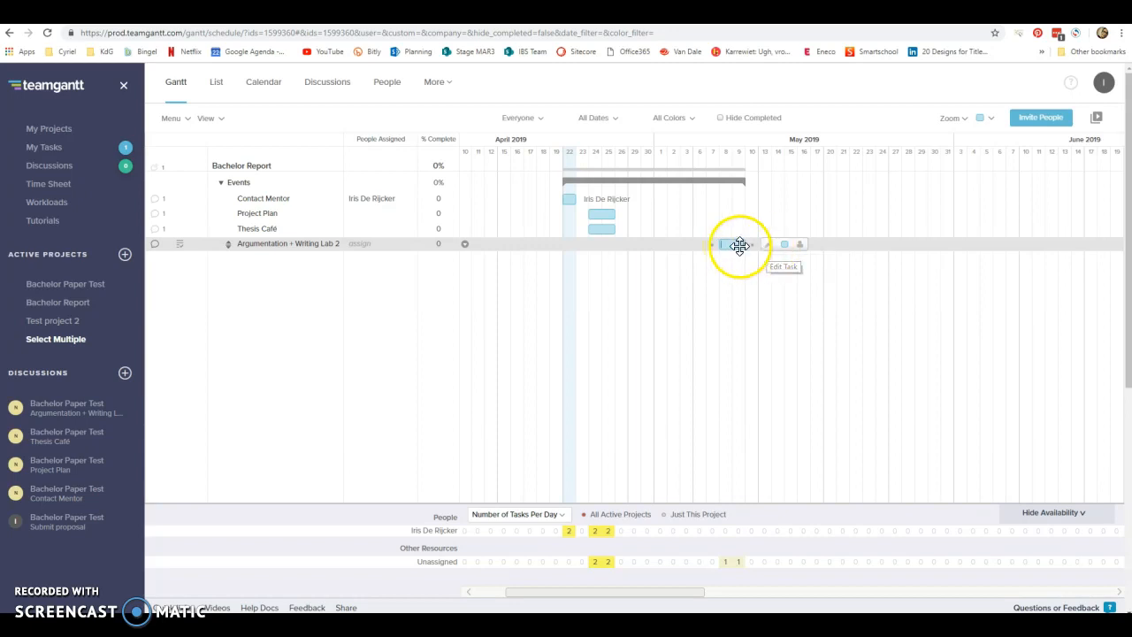
click(769, 247)
click(766, 246)
click(434, 126)
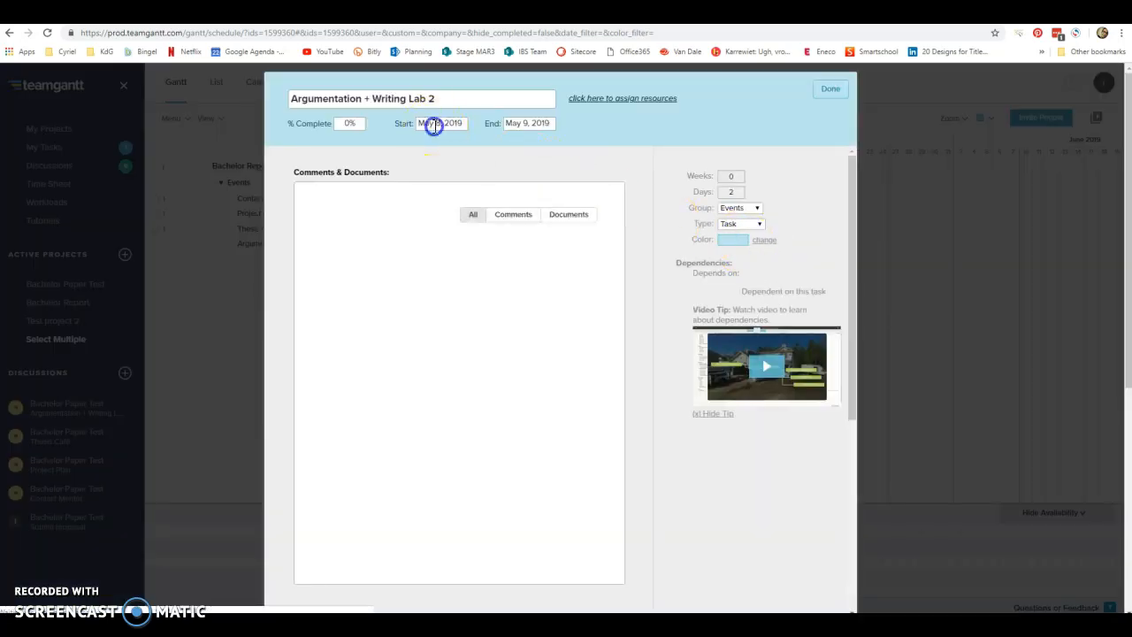
click(431, 150)
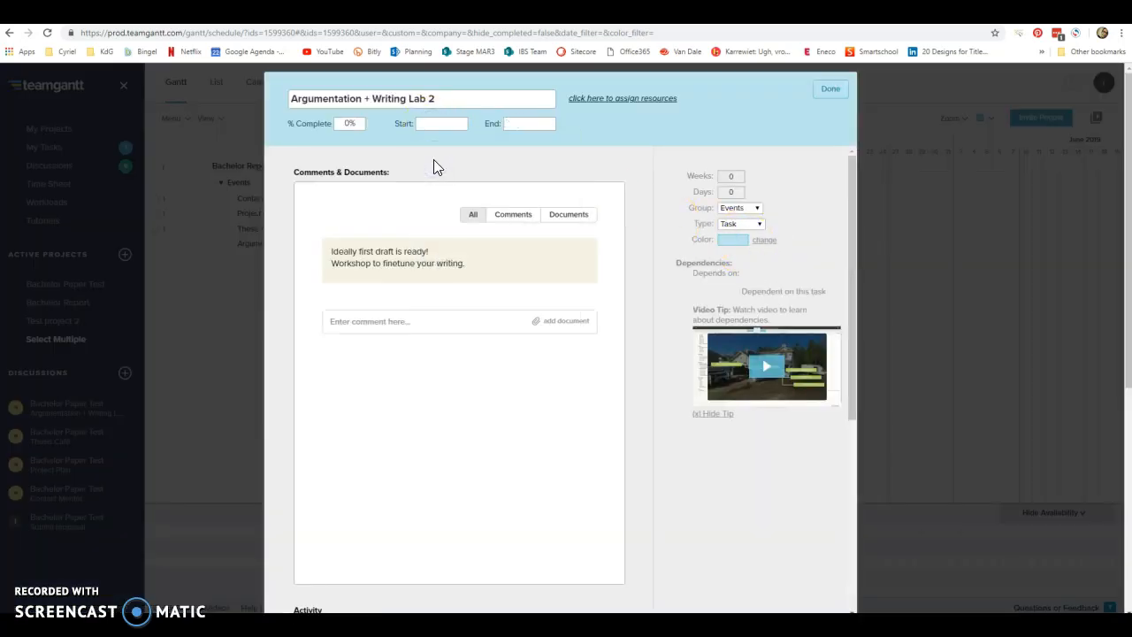
click(832, 89)
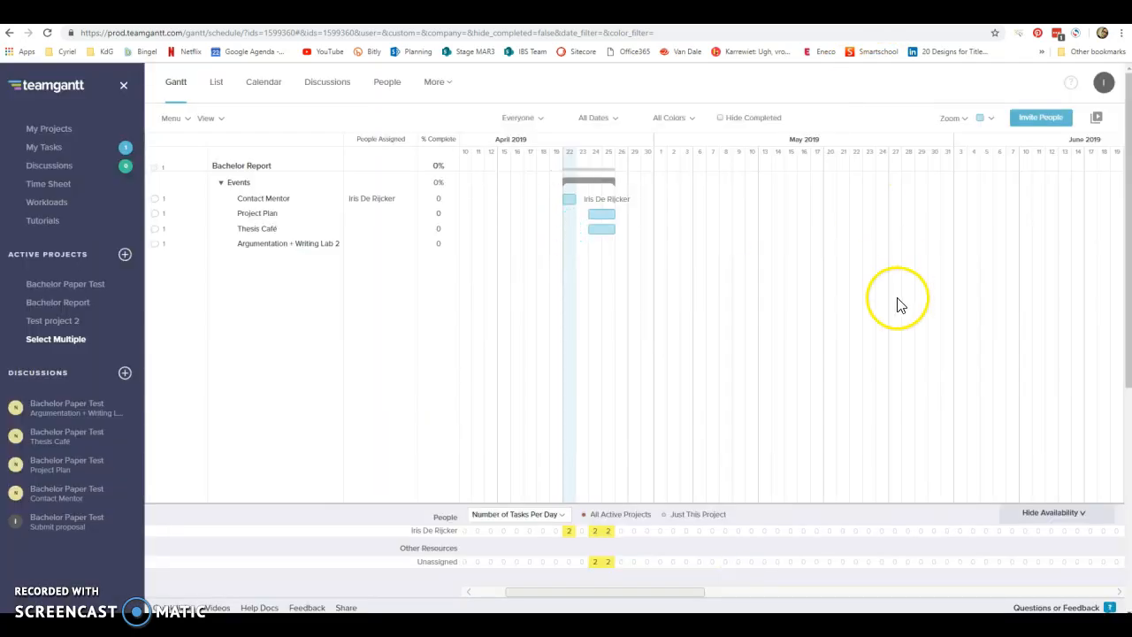
Redraw the Argumentation + Writing Lab 2 task's bar on the timeline for May 8 to 9.
click(727, 245)
drag(738, 248, 749, 246)
mouse_move(351, 277)
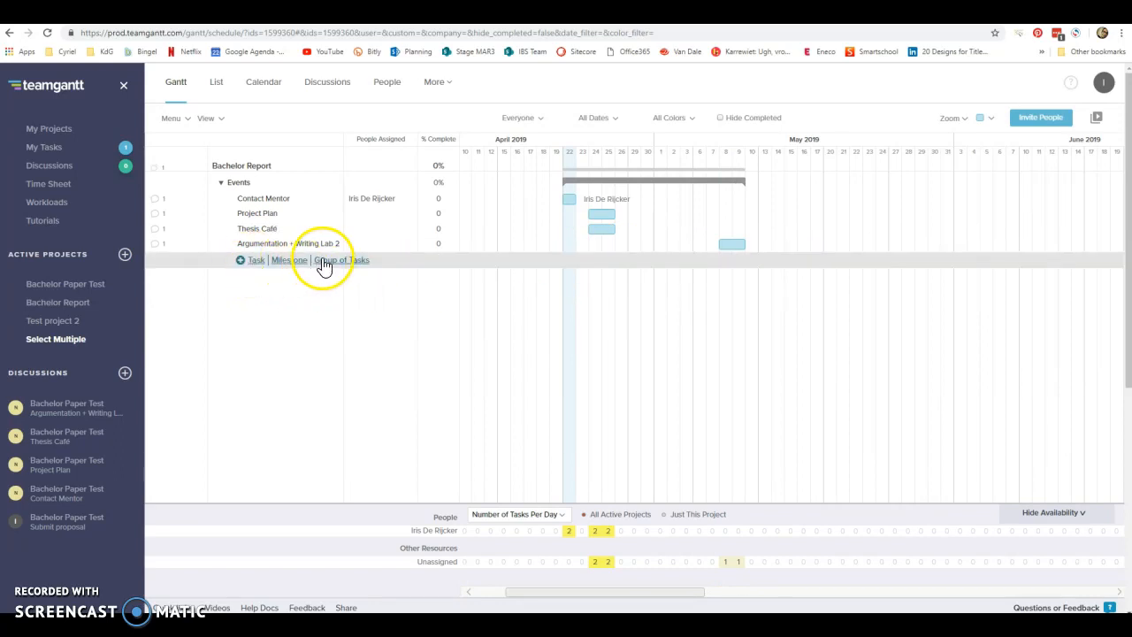
Add a task group named "Research" below the Events group.
click(323, 261)
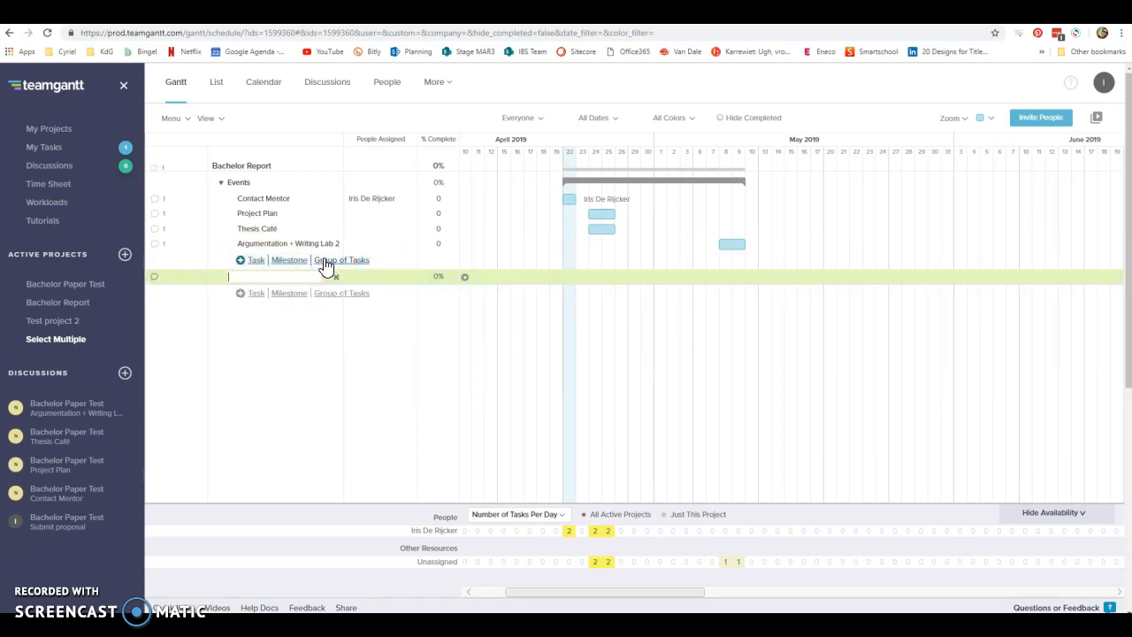
text(Research)
click(272, 310)
Add the tasks "Find material" and "Read material" to the Research group.
click(257, 298)
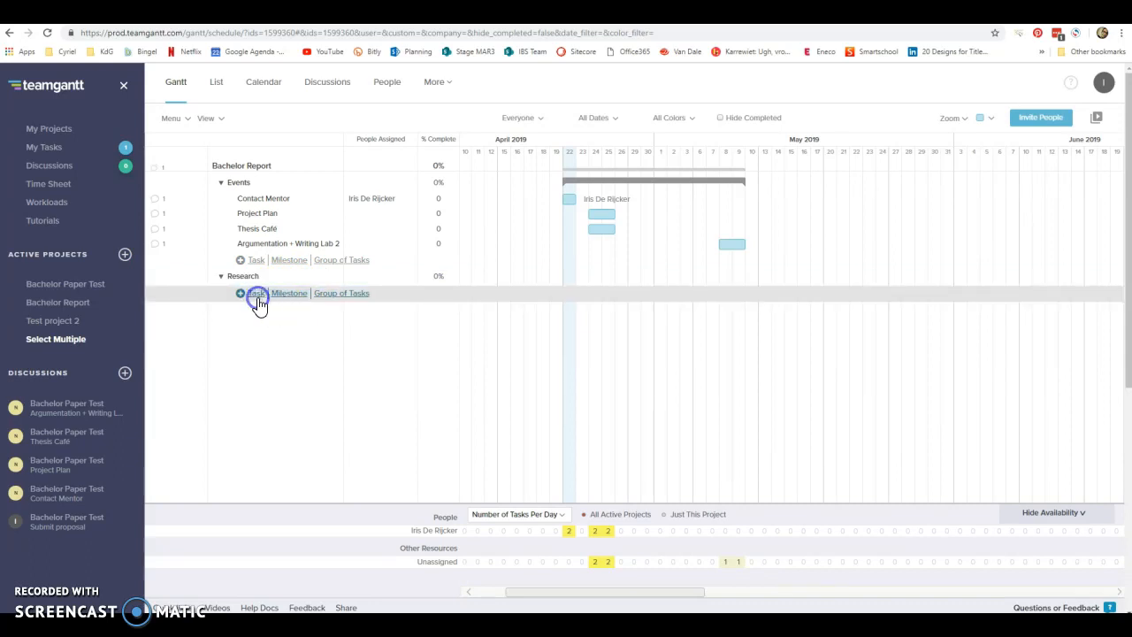
text(Find material)
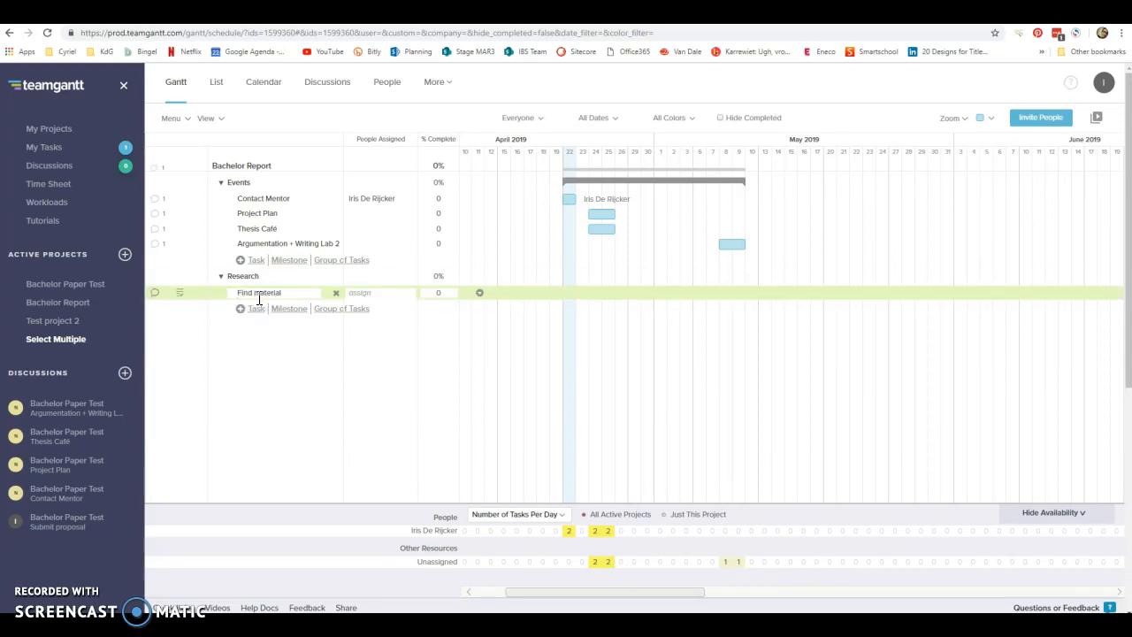
click(255, 309)
click(256, 310)
text(Read material)
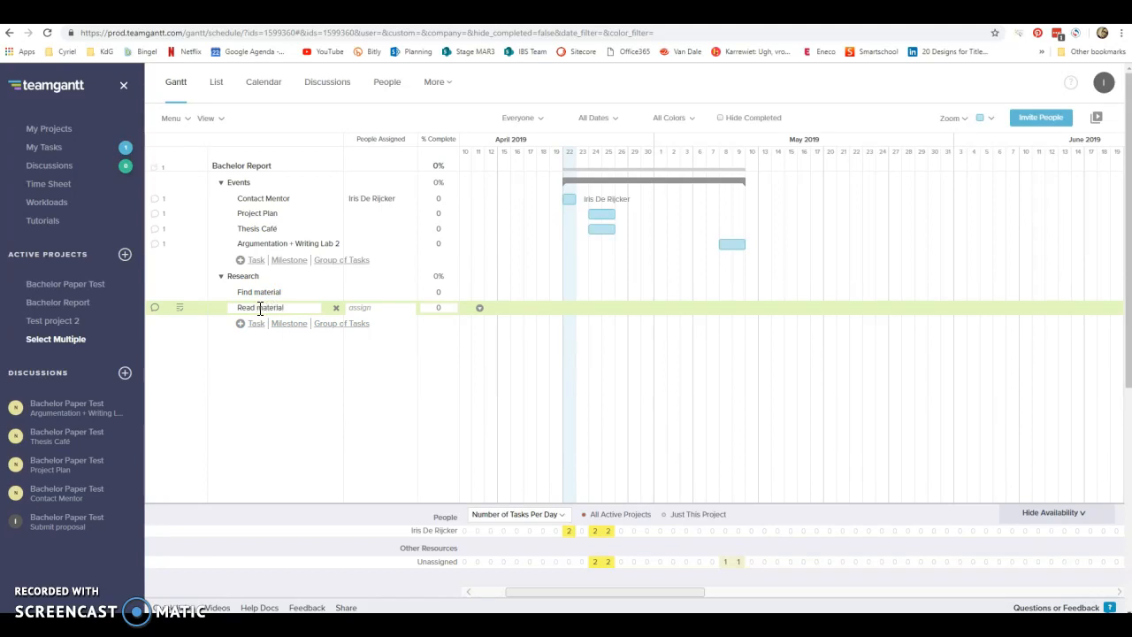
click(274, 374)
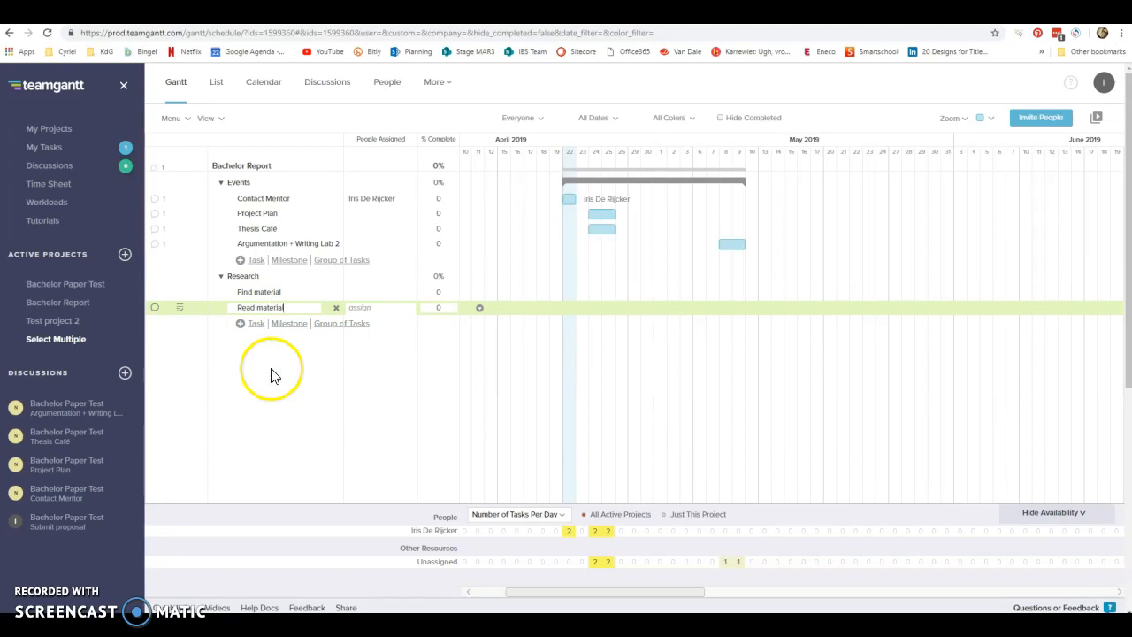
click(253, 349)
Add a task group named "Proposal" below the Research group.
click(337, 325)
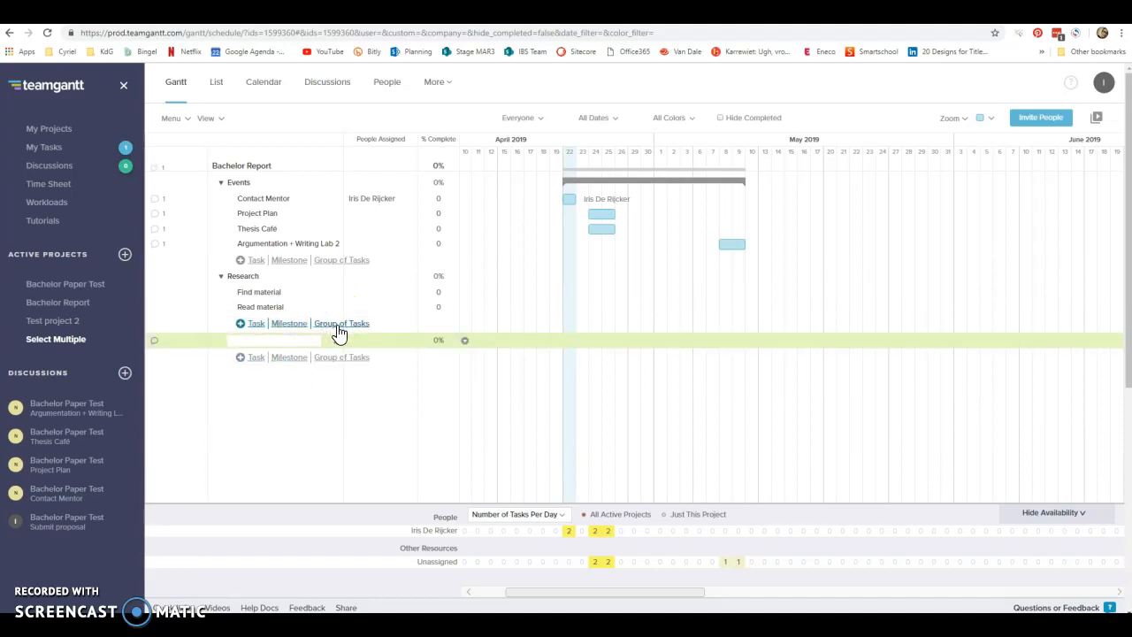
text(Props)
text(sal)
Add the tasks "Write a reference list" and "Create a mind map" to the Proposal group.
click(257, 363)
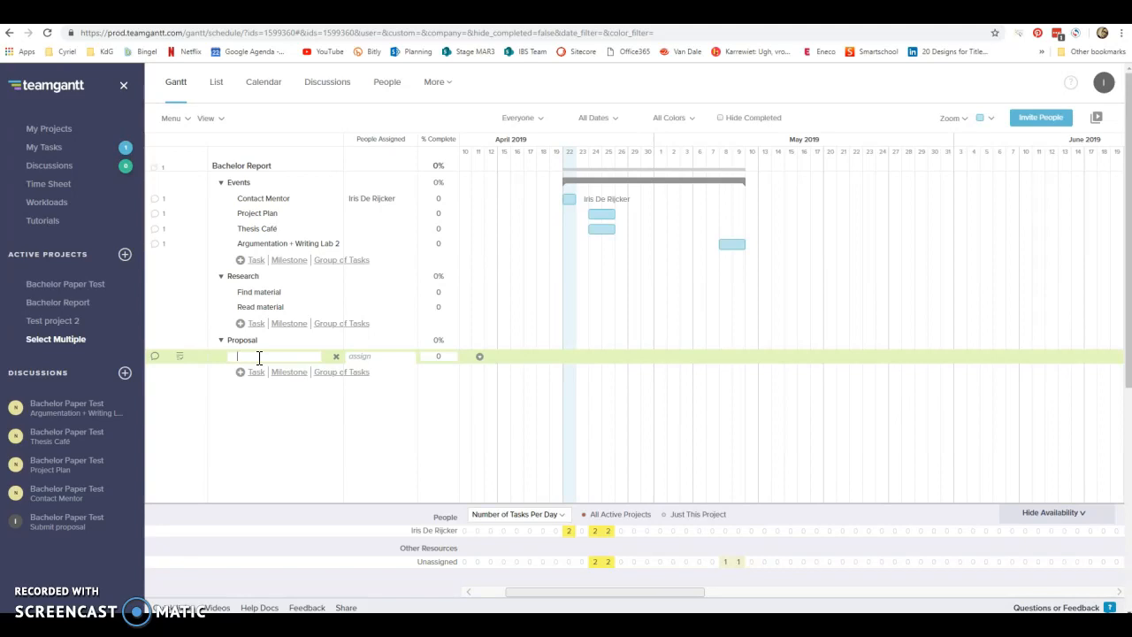
text(Write a reference list)
click(255, 371)
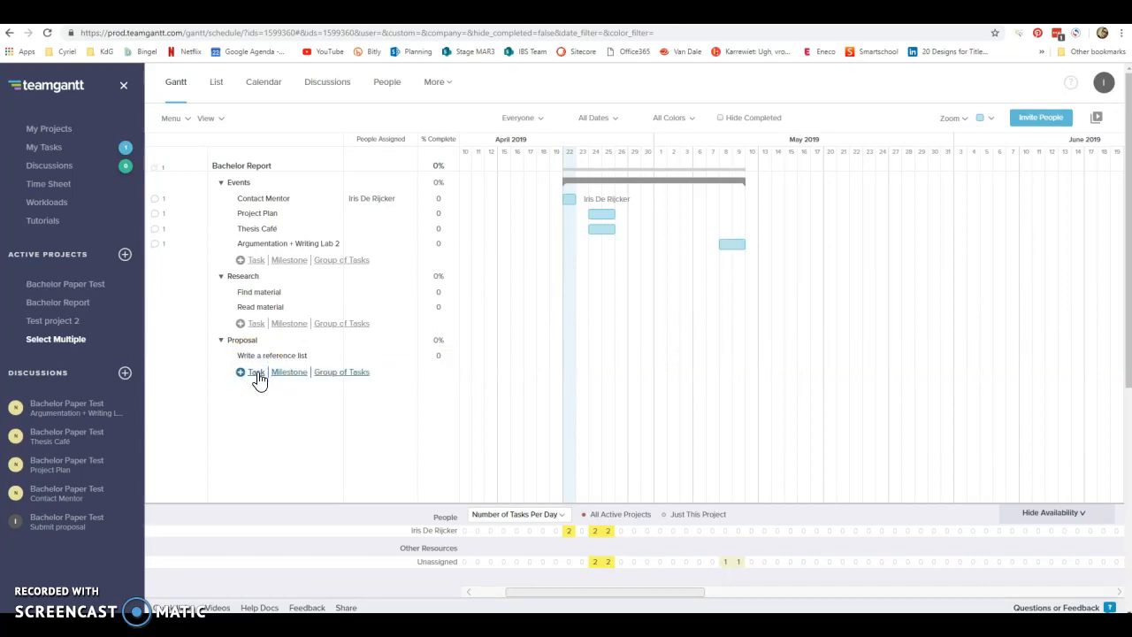
click(256, 373)
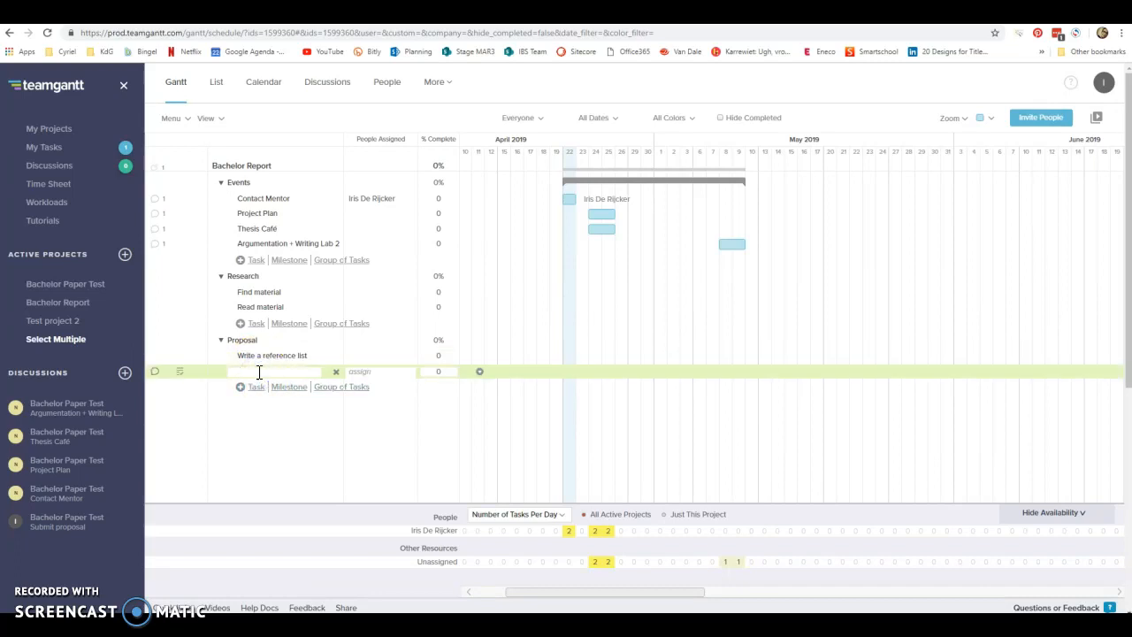
text(Create a mind map)
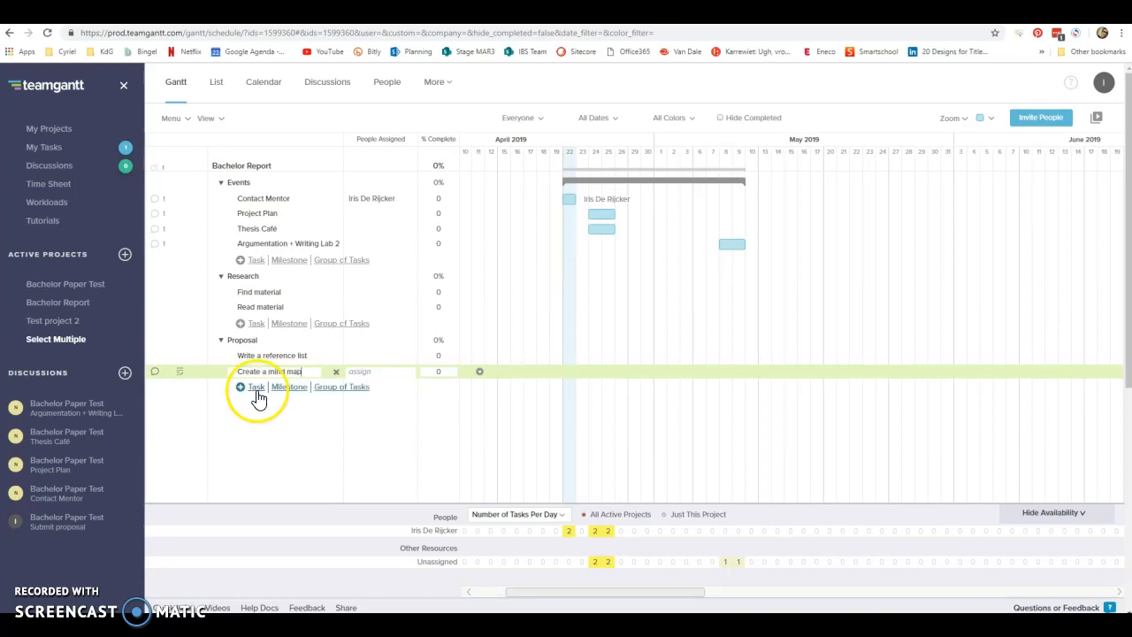
Add the tasks "Write a table of contents" and "Write a summary" below the mind map task in the Proposal group.
click(254, 391)
click(257, 391)
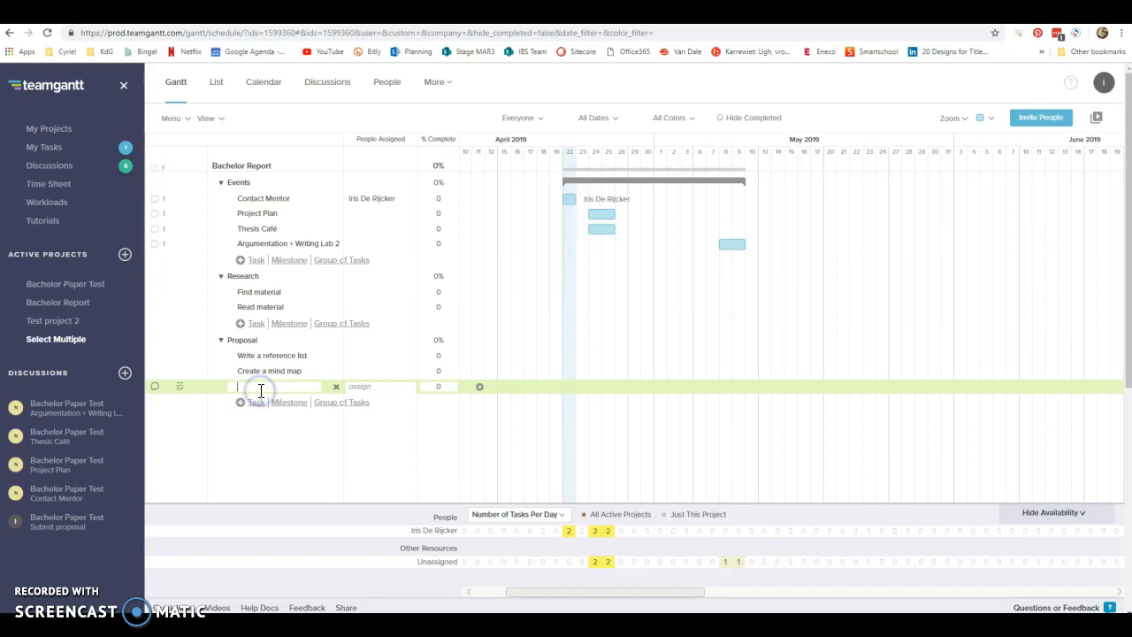
text(Write a lable of contents)
click(256, 403)
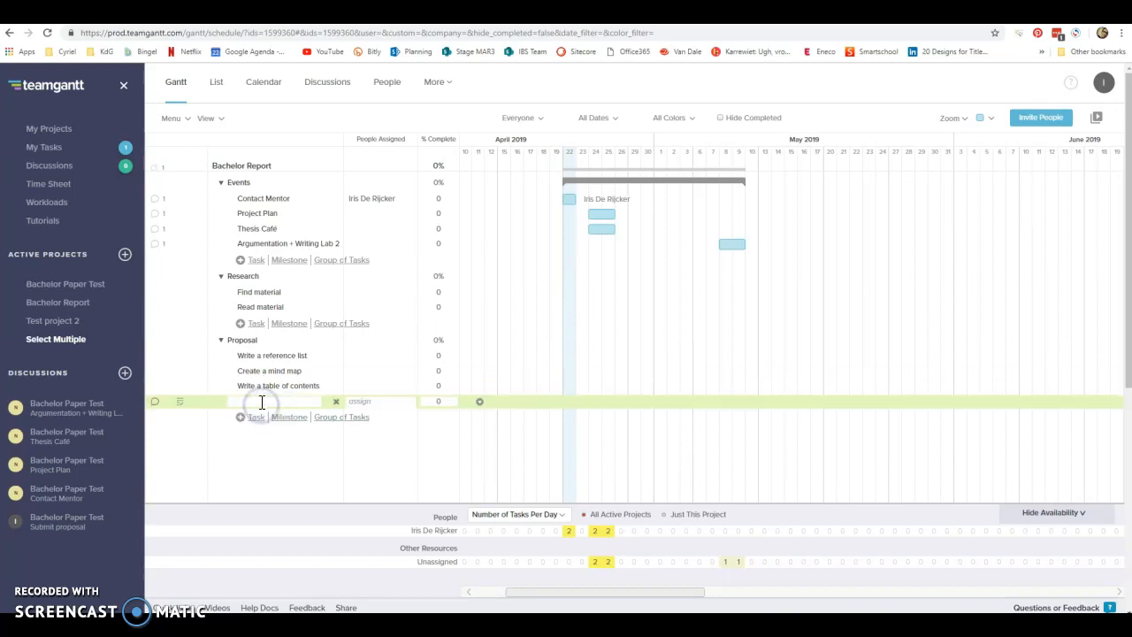
text(Write a summary)
Add a task named "Submit proposal" below Write a summary and schedule it on the timeline for May 17.
click(256, 418)
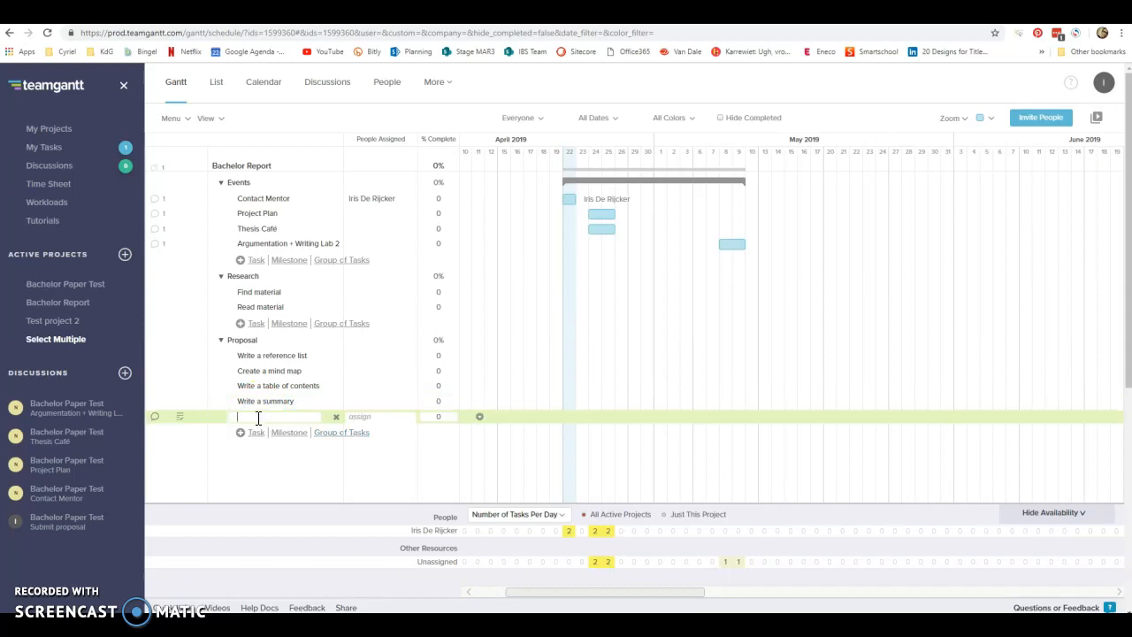
text(Submit proposal)
click(257, 436)
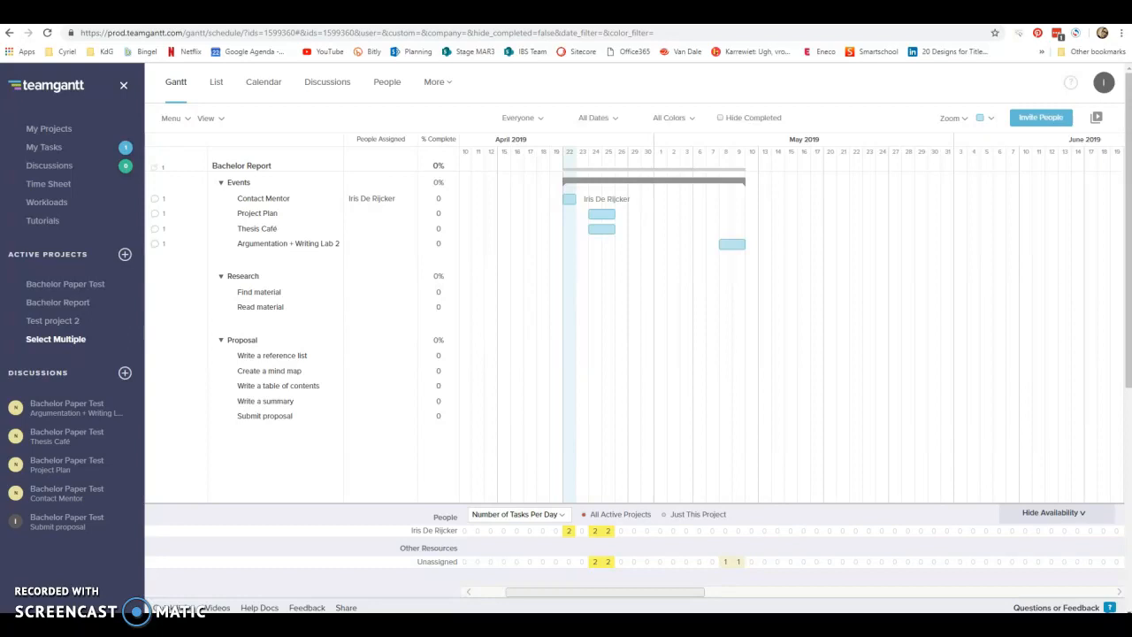
click(203, 416)
click(257, 416)
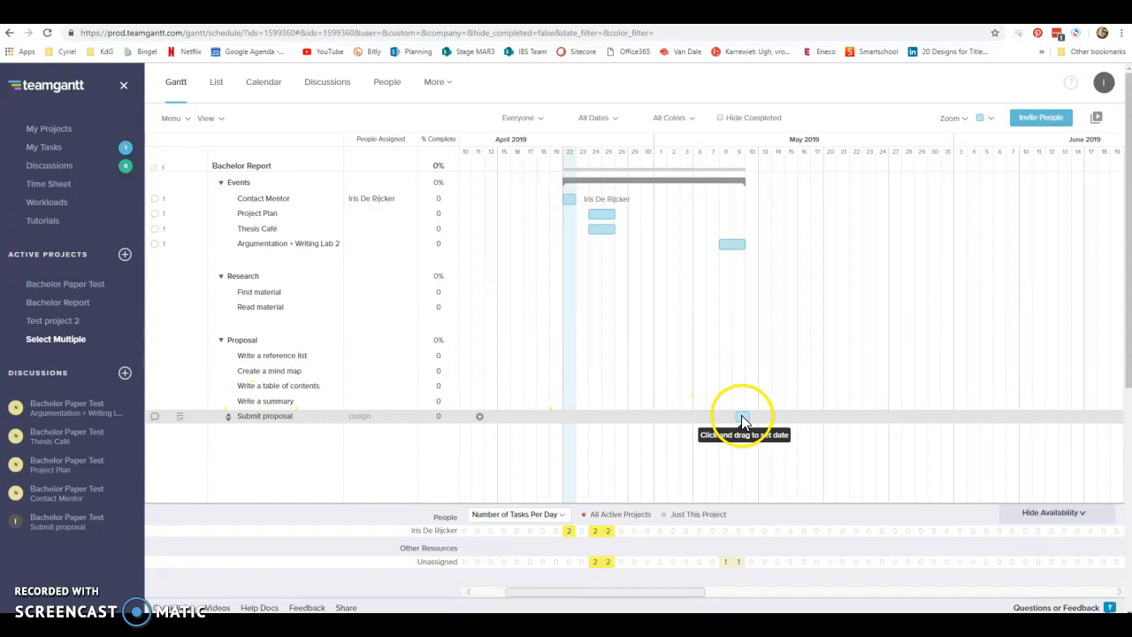
click(818, 417)
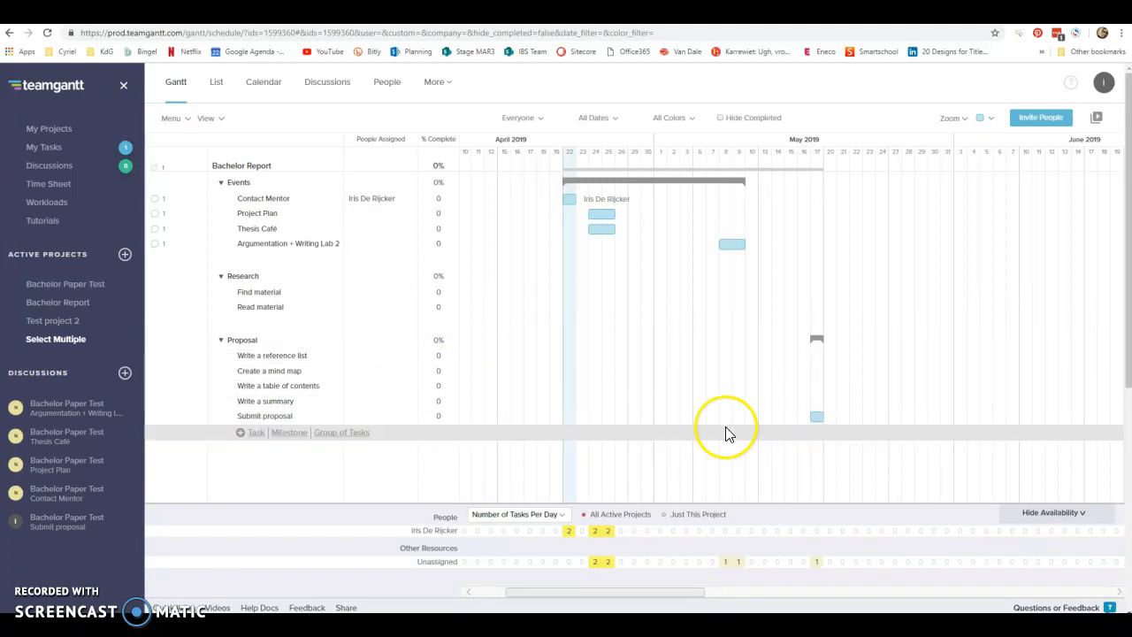
Pin the note "Deadline is 4 pm" to the Submit proposal task and close its discussion window.
click(156, 417)
click(216, 276)
text(Dea)
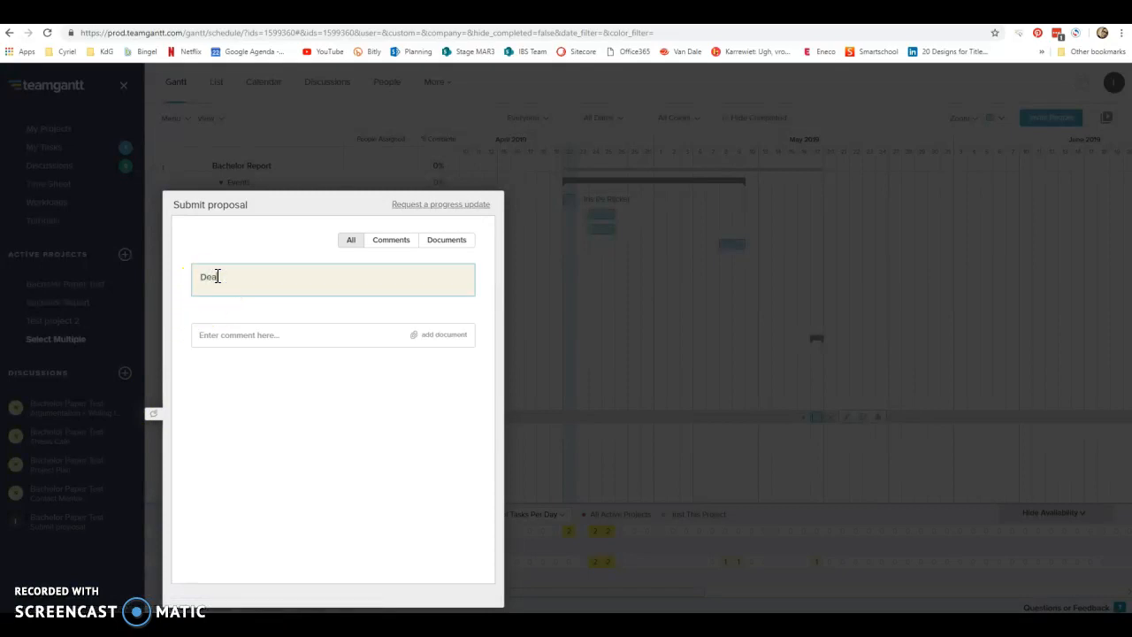
text(dline is 4 pm)
click(324, 106)
Add a task named "First draft proposal" below Submit proposal in the Proposal group.
click(254, 437)
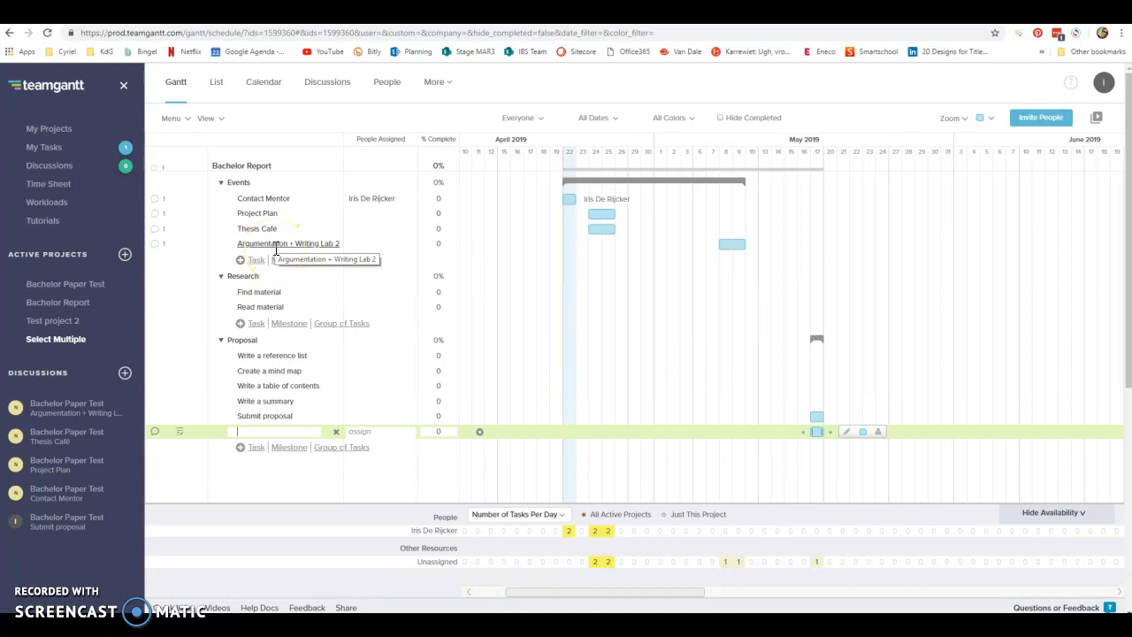
click(257, 432)
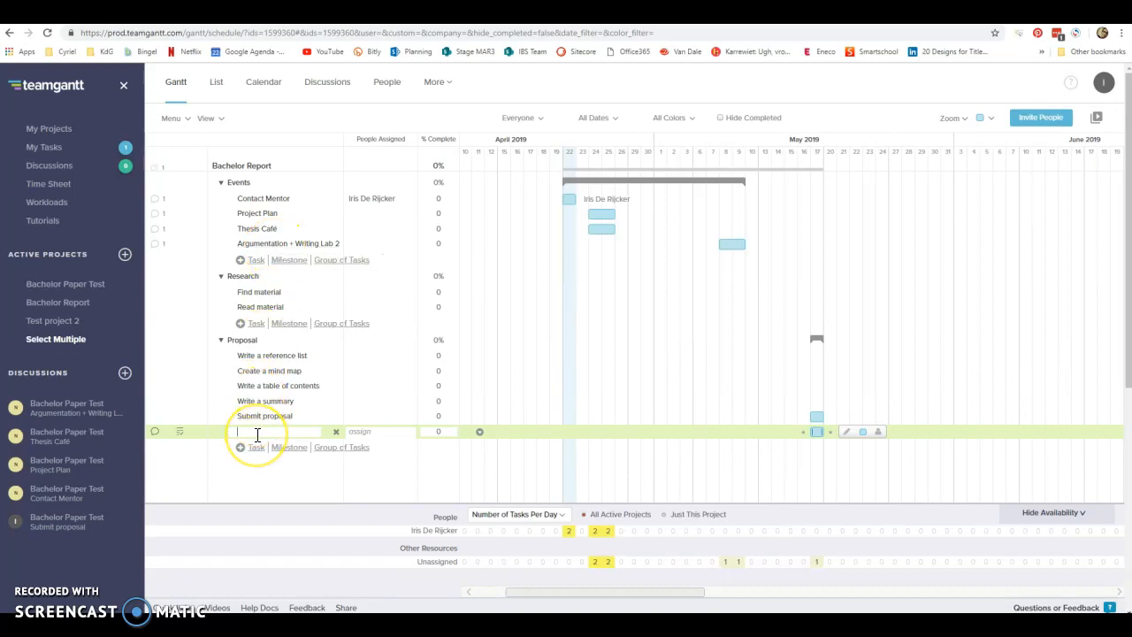
text(First Taft pro)
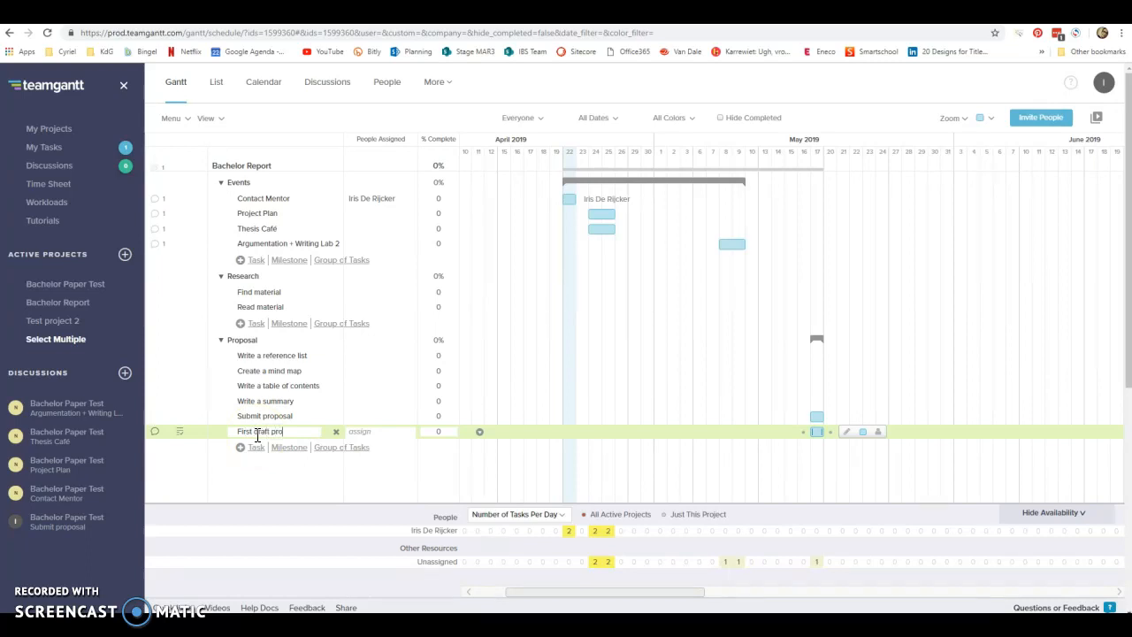
text(posal)
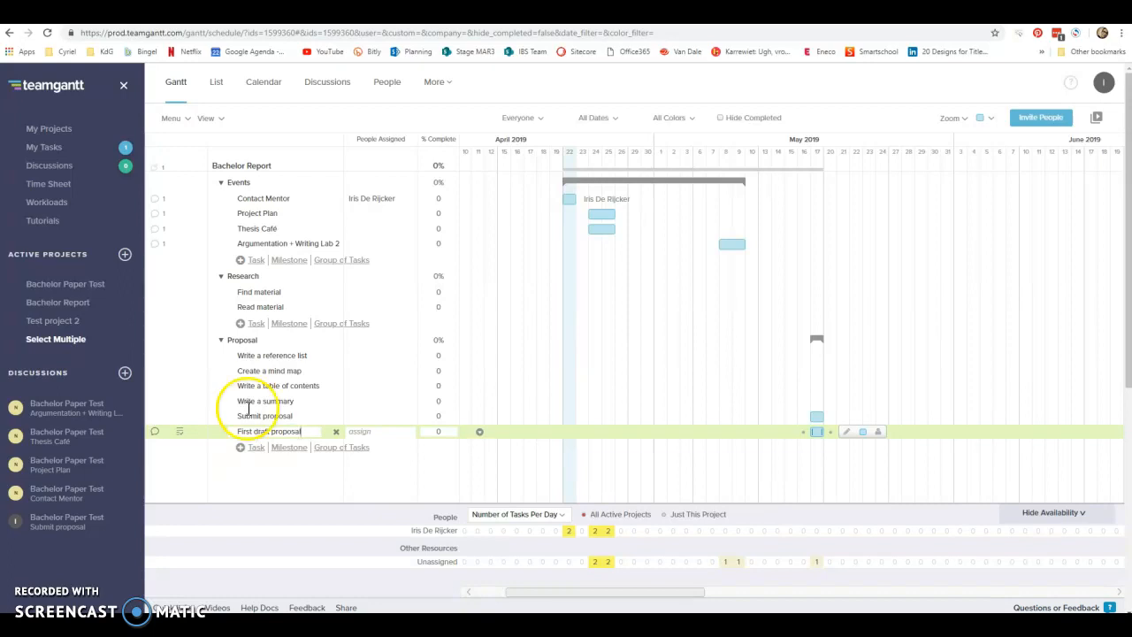
Check the note on Argumentation + Writing Lab 2 and move the First draft proposal bar to May 7 to 8.
click(155, 249)
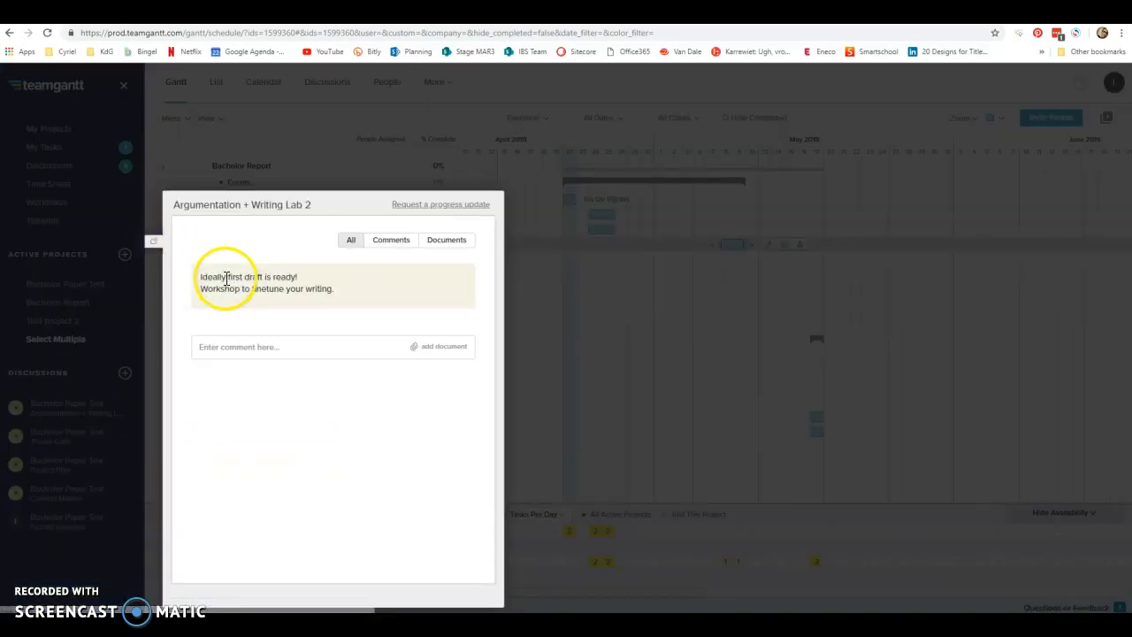
click(354, 141)
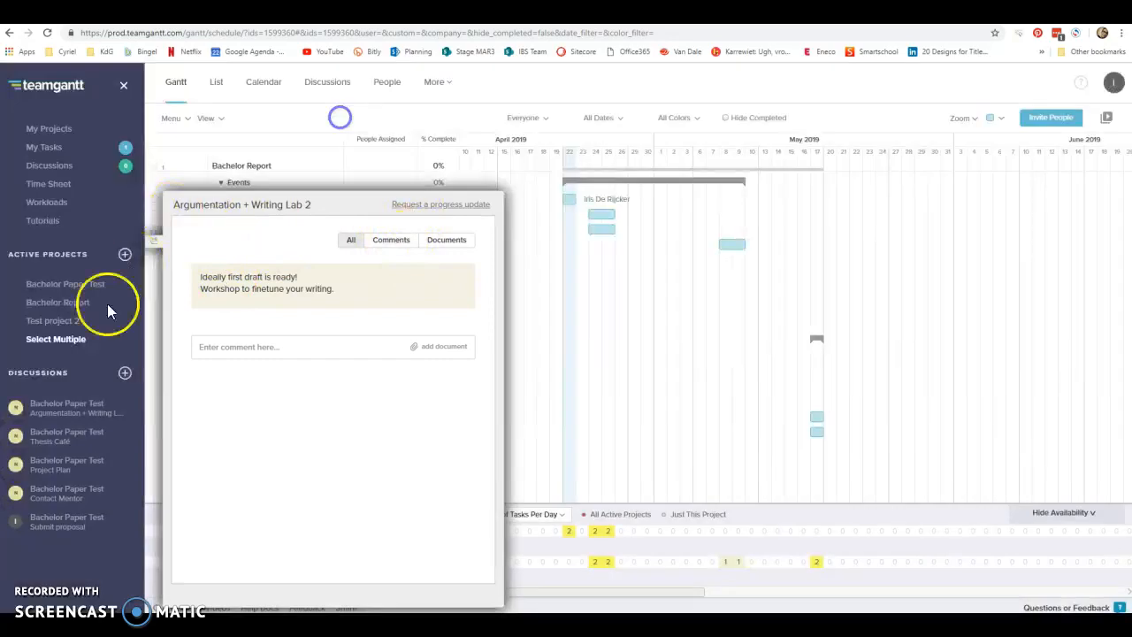
mouse_move(726, 245)
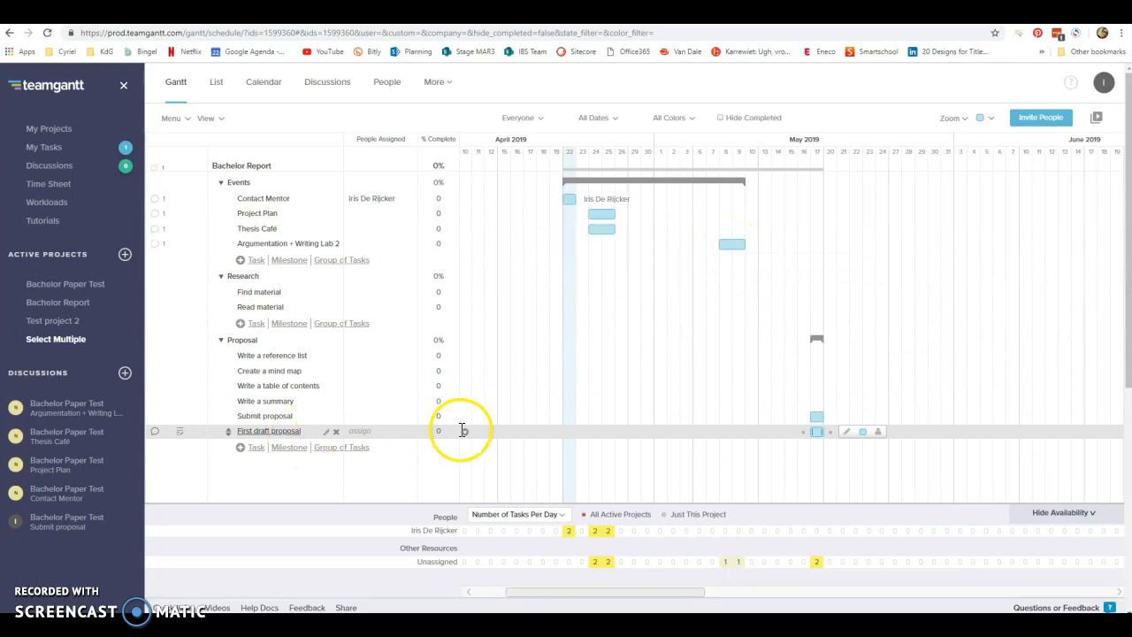
drag(818, 431, 730, 433)
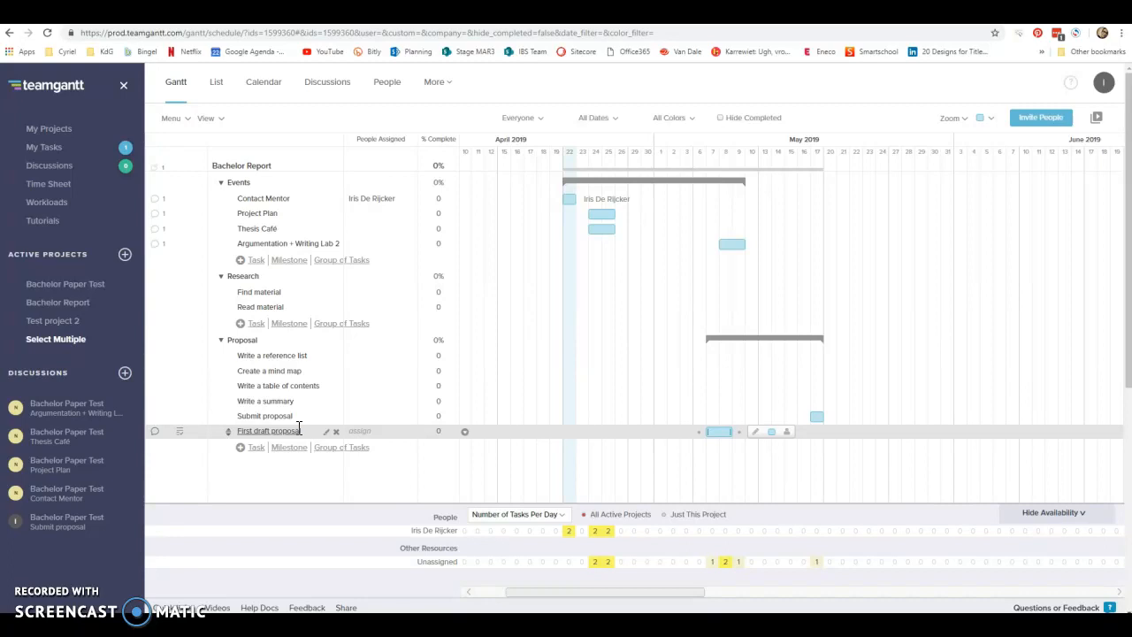
Assign the listed team member to the Project Plan task and save the assignment.
click(355, 213)
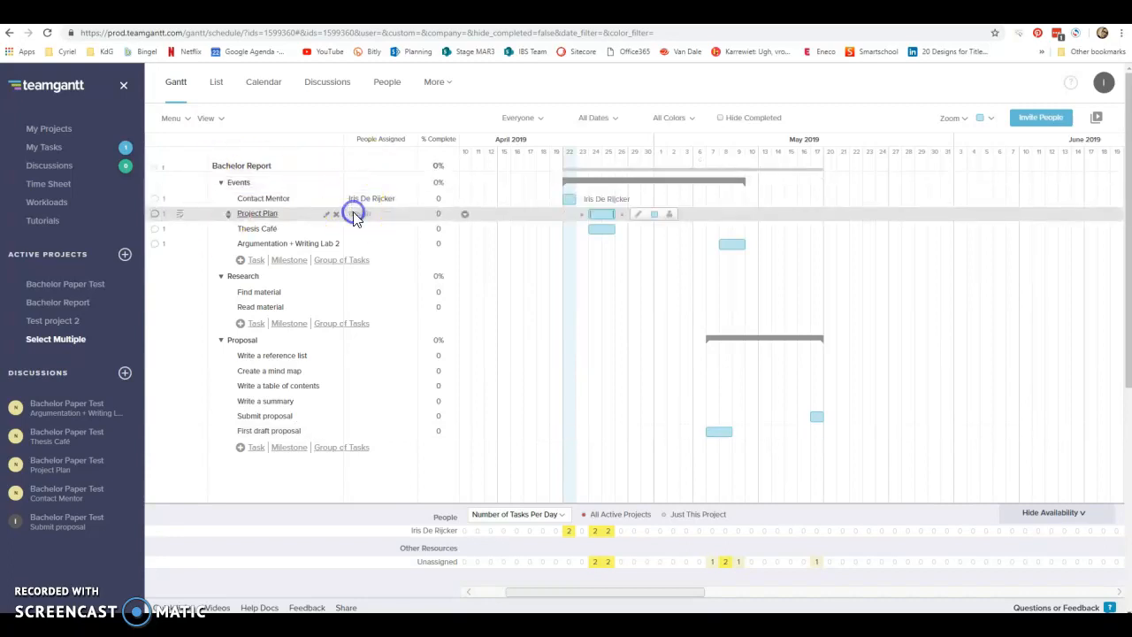
click(291, 173)
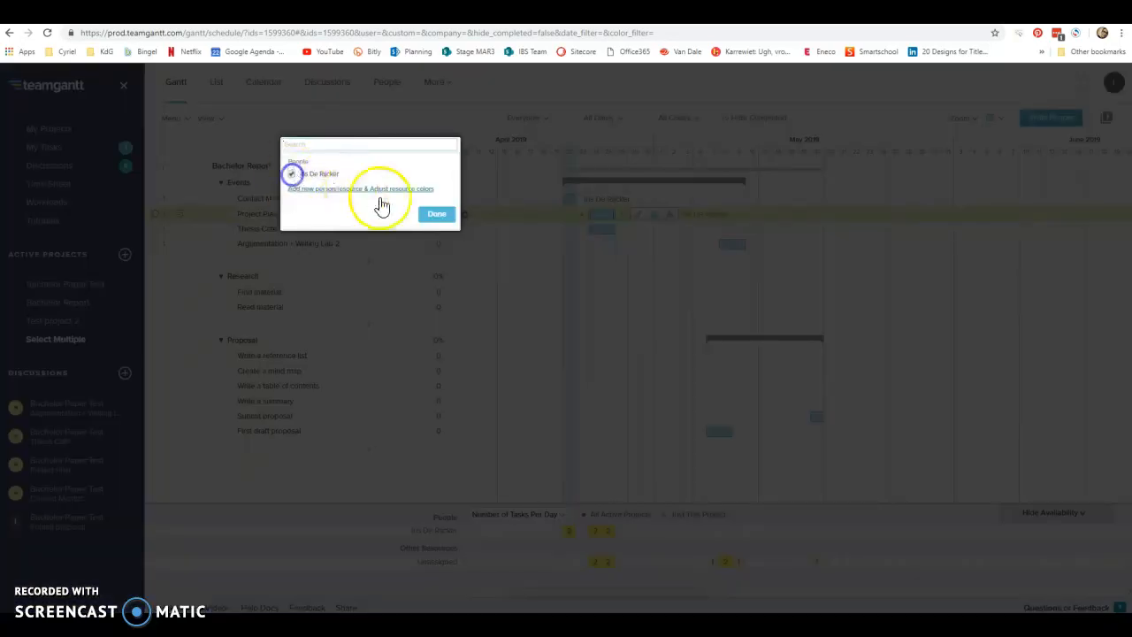
click(436, 214)
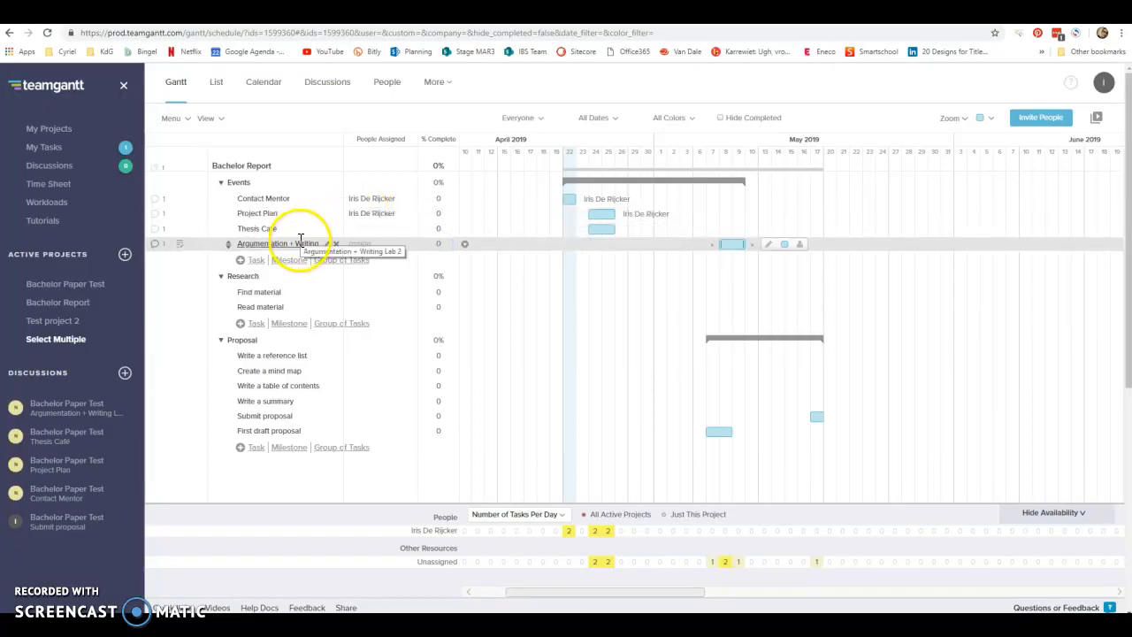
Review the daily overview of assigned tasks and return to the Bachelor Report project.
click(44, 148)
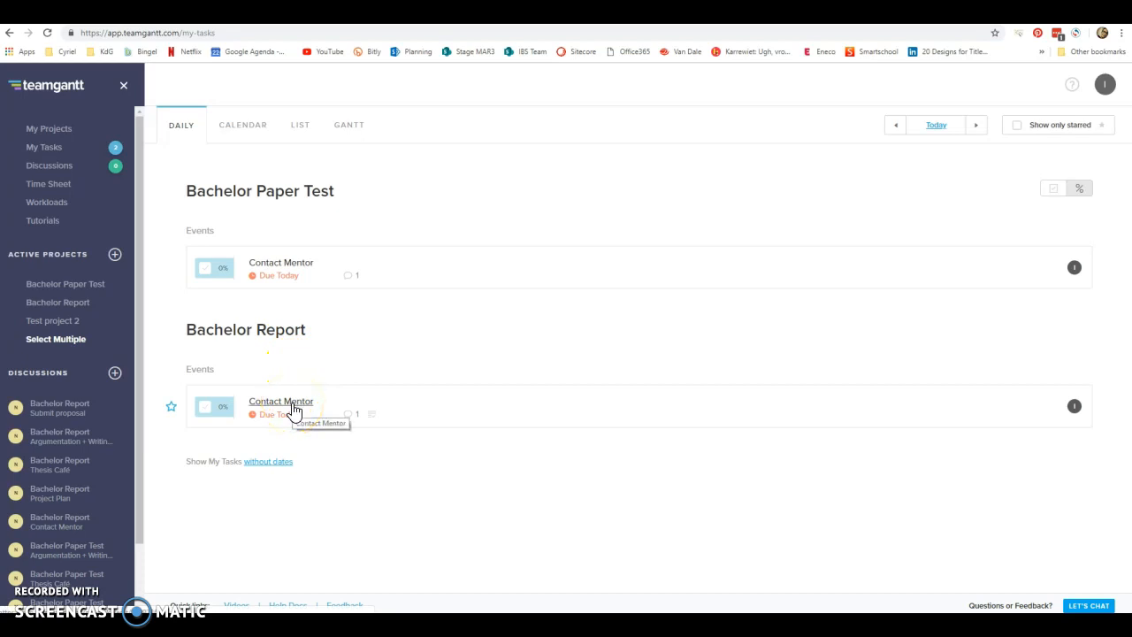
click(80, 305)
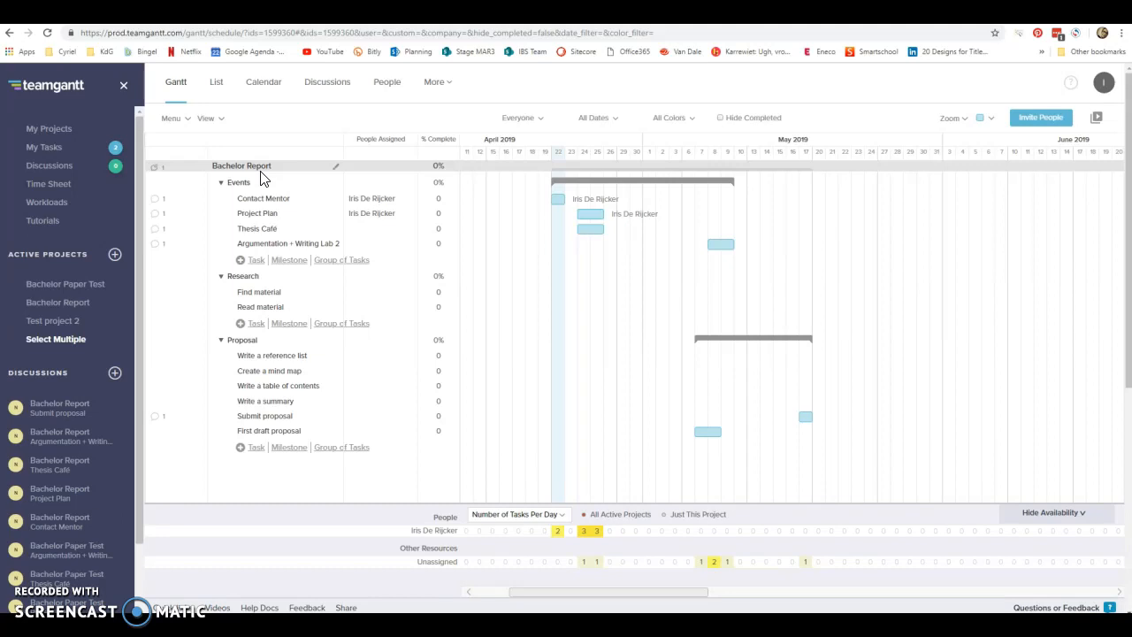
Open the project's calendar feed options and get the Google Calendar link for all assigned tasks in one calendar.
click(181, 118)
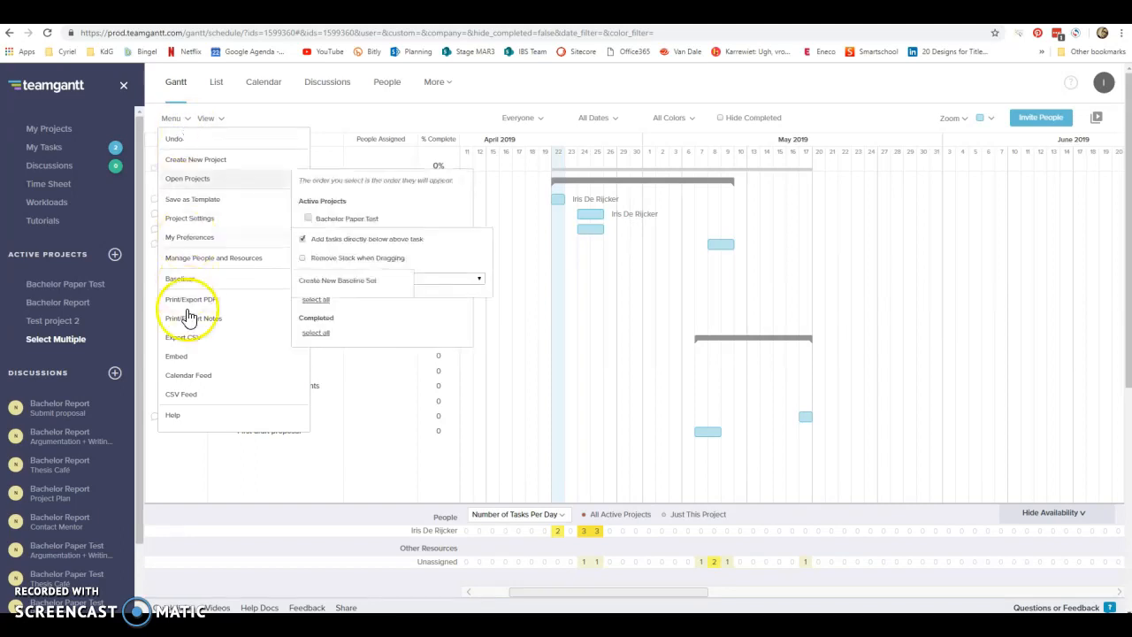
click(195, 377)
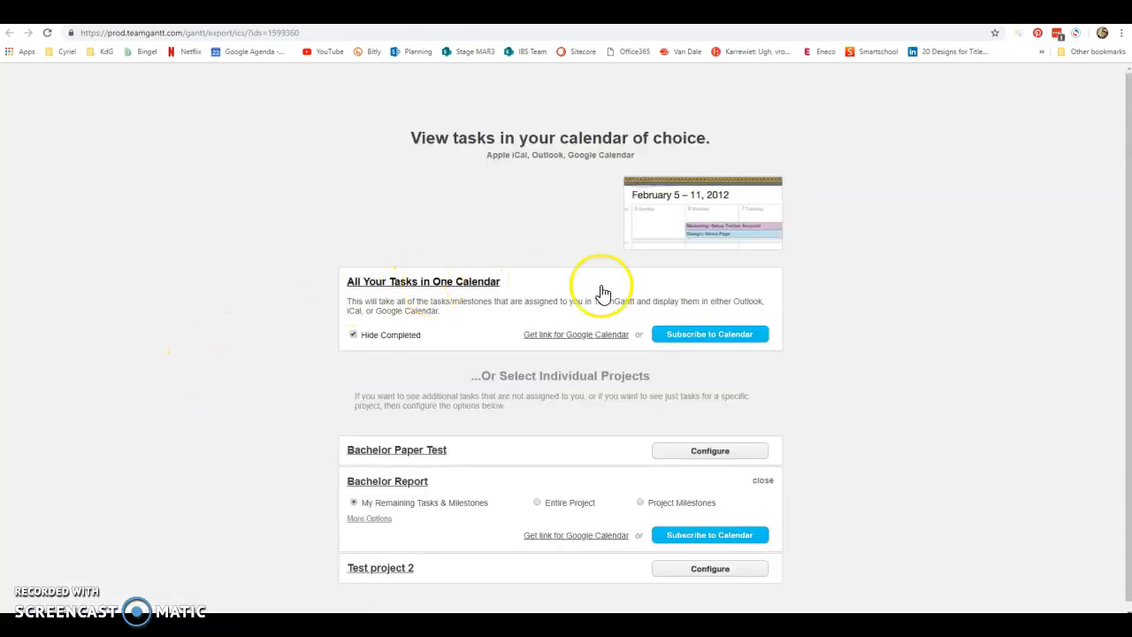
click(602, 339)
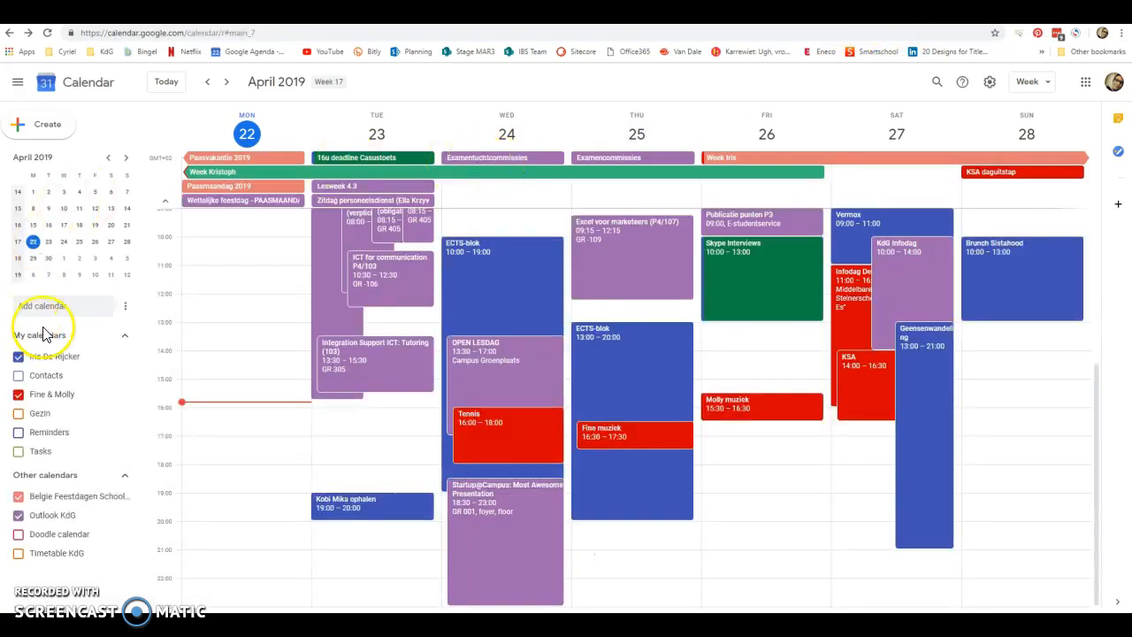
Open the Google Calendar settings page for adding another calendar from a URL.
click(93, 306)
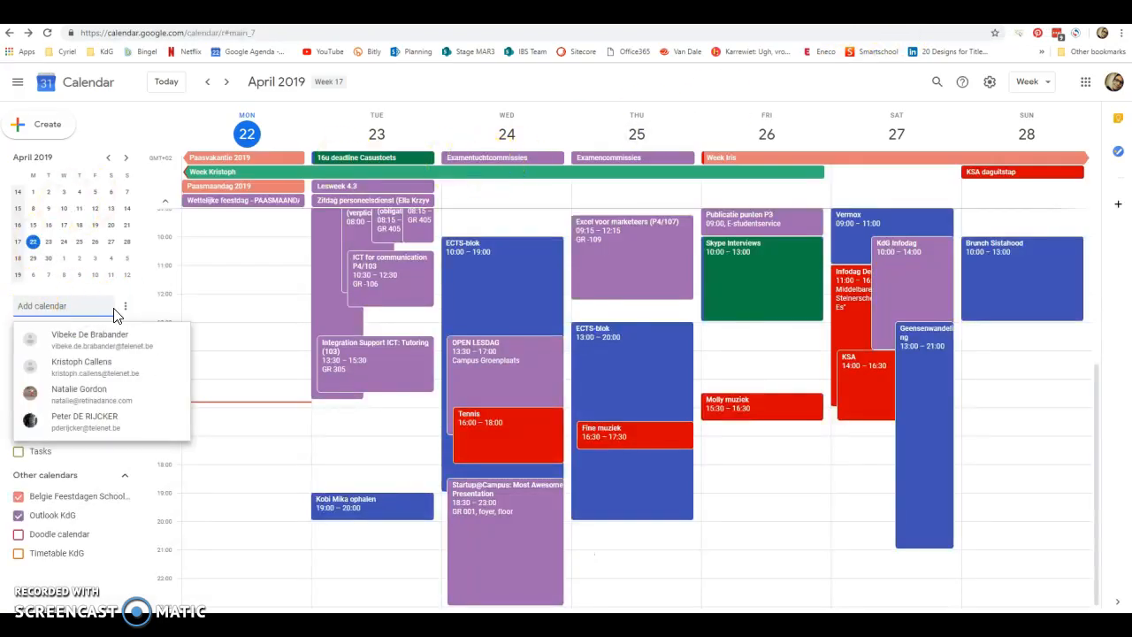
click(127, 312)
click(128, 313)
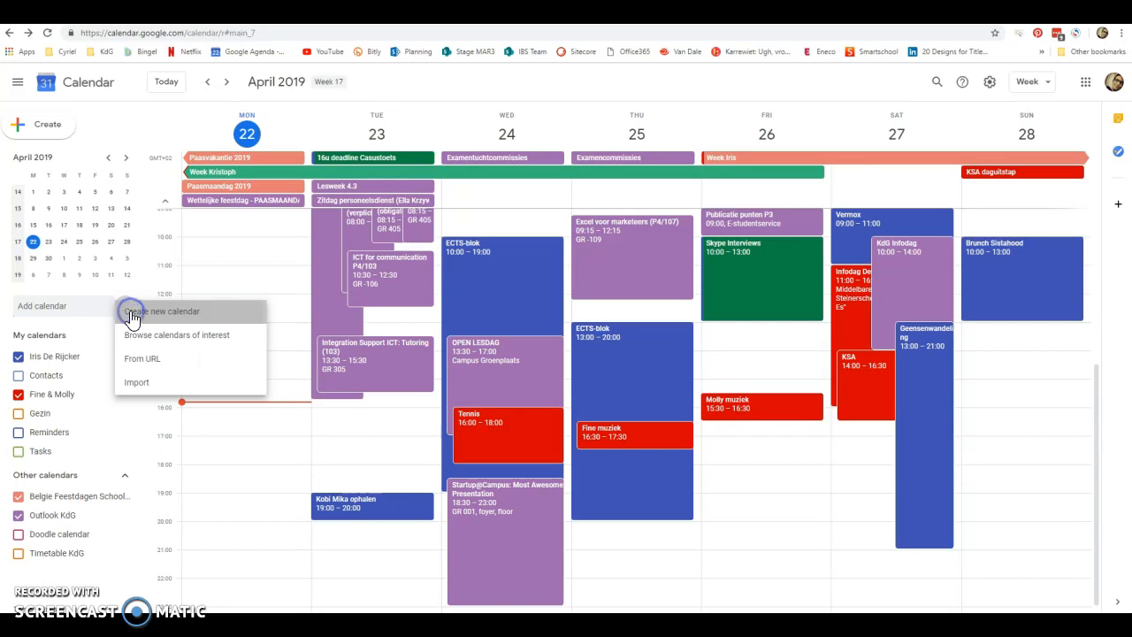
click(41, 218)
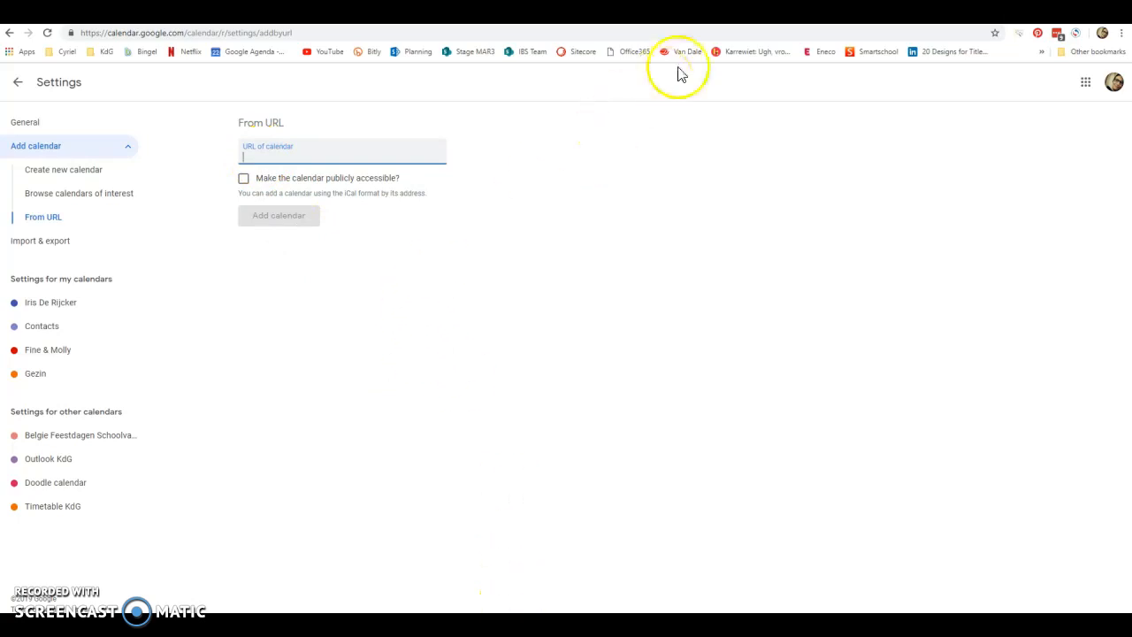
Copy the TeamGantt feed link for all assigned tasks, paste it as the URL of calendar in Google Calendar, and add the calendar.
click(685, 14)
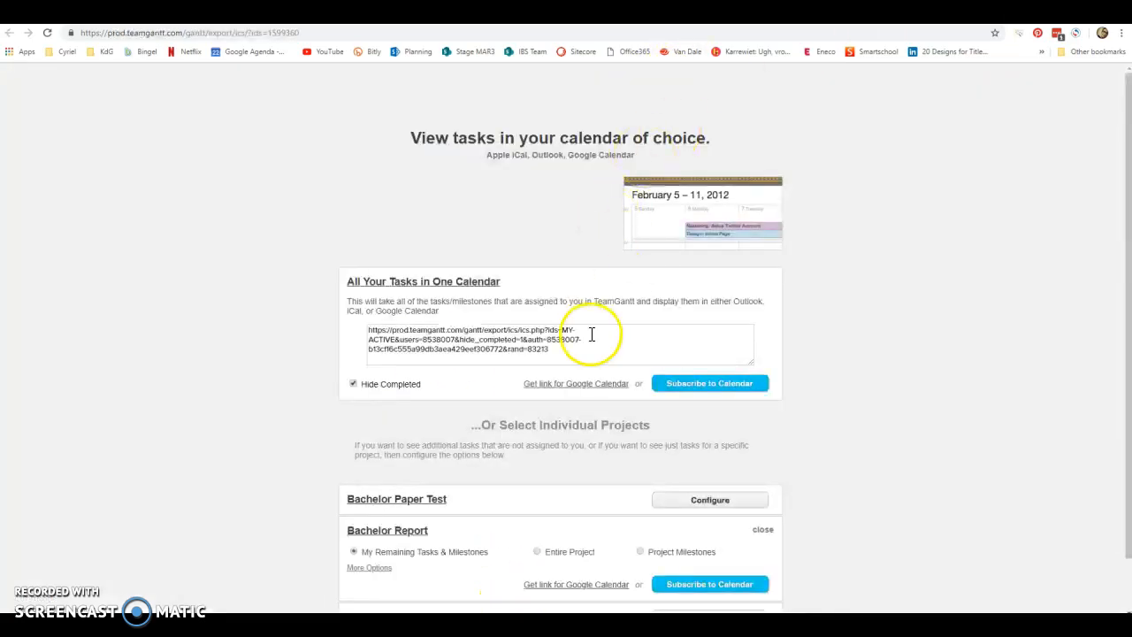
drag(569, 351, 354, 331)
key(ctrl+c)
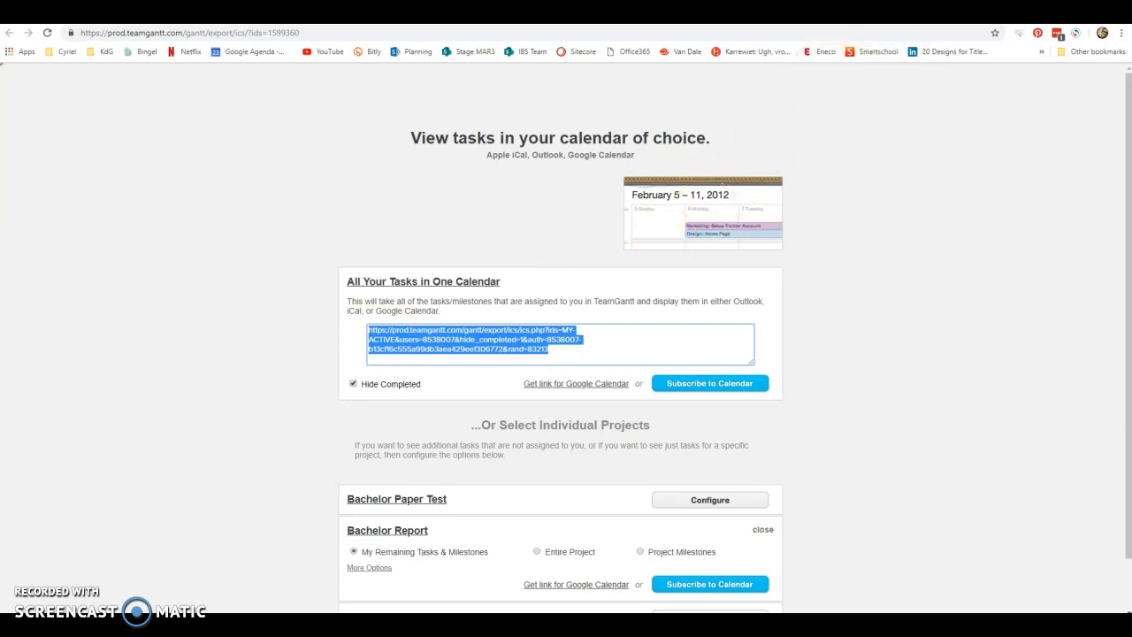
click(548, 13)
key(ctrl+v)
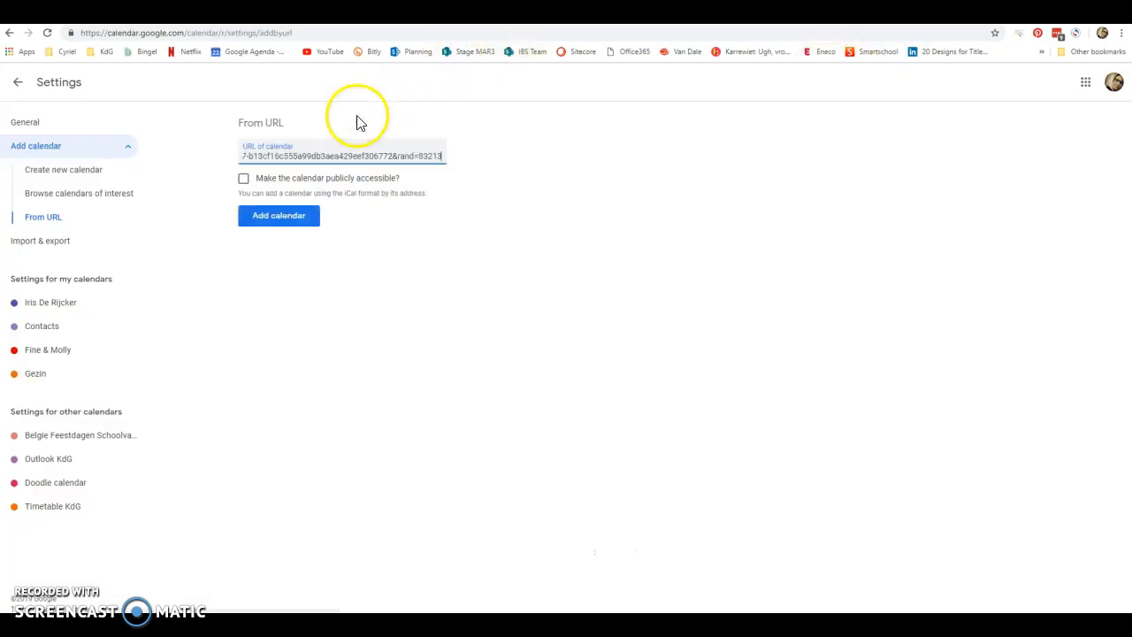
click(291, 222)
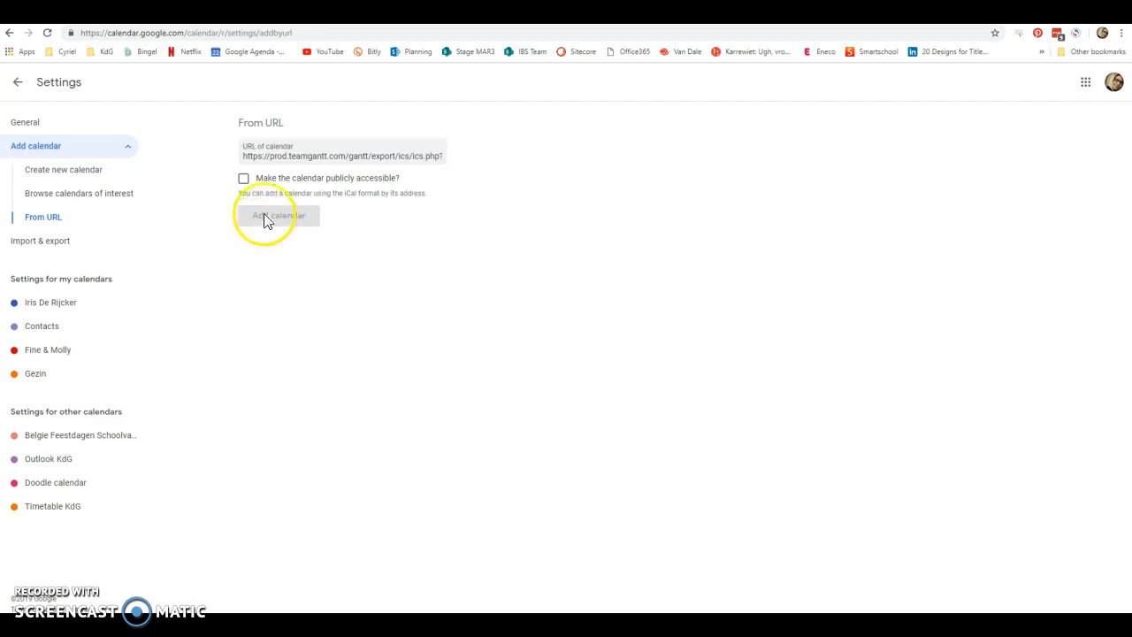
Return to the Bachelor Report project in TeamGantt and open the account's own profile for editing.
click(442, 14)
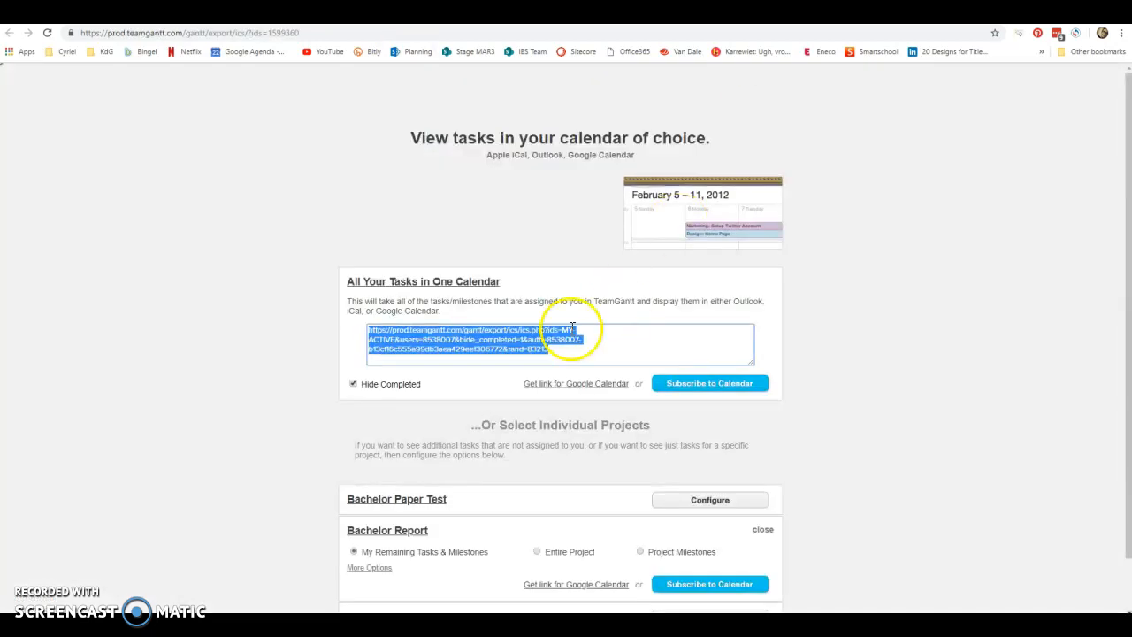
click(715, 394)
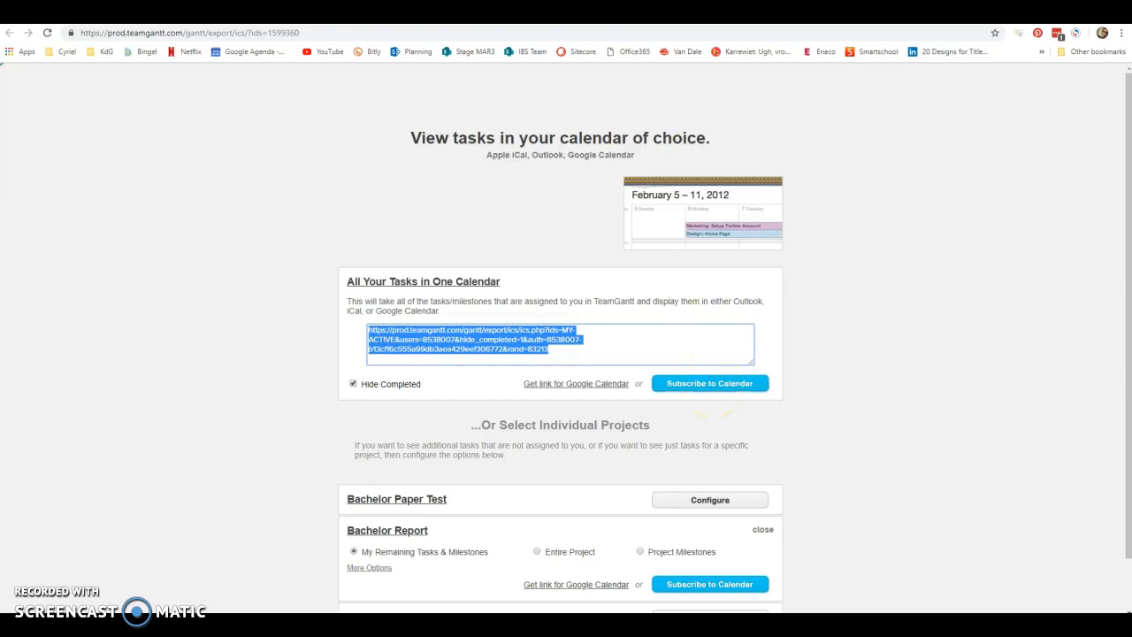
click(531, 13)
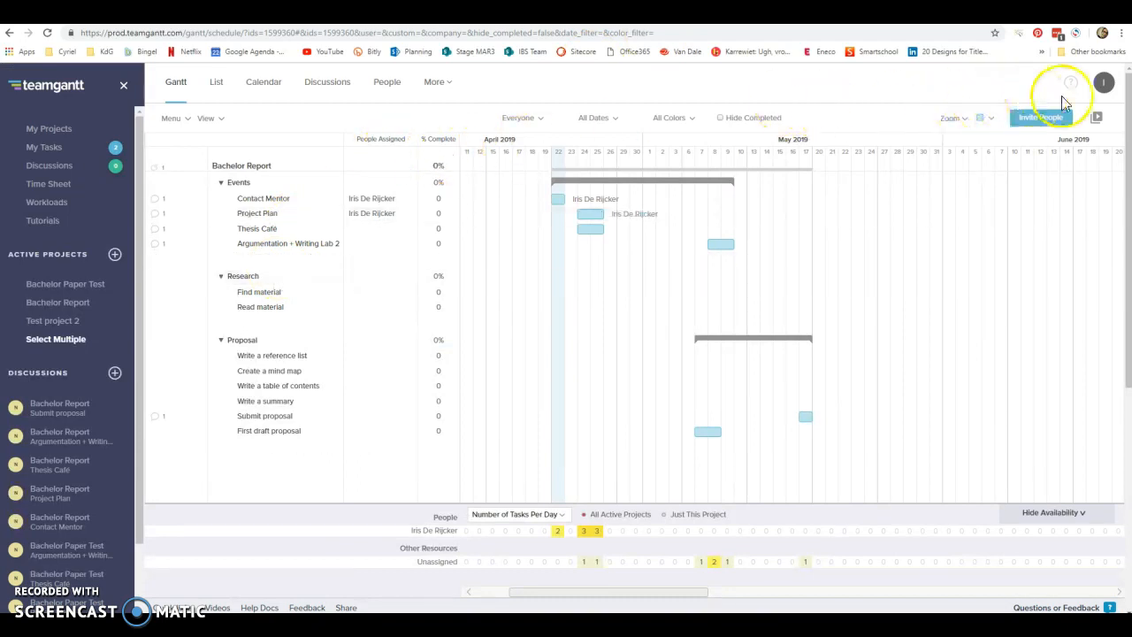
click(1103, 83)
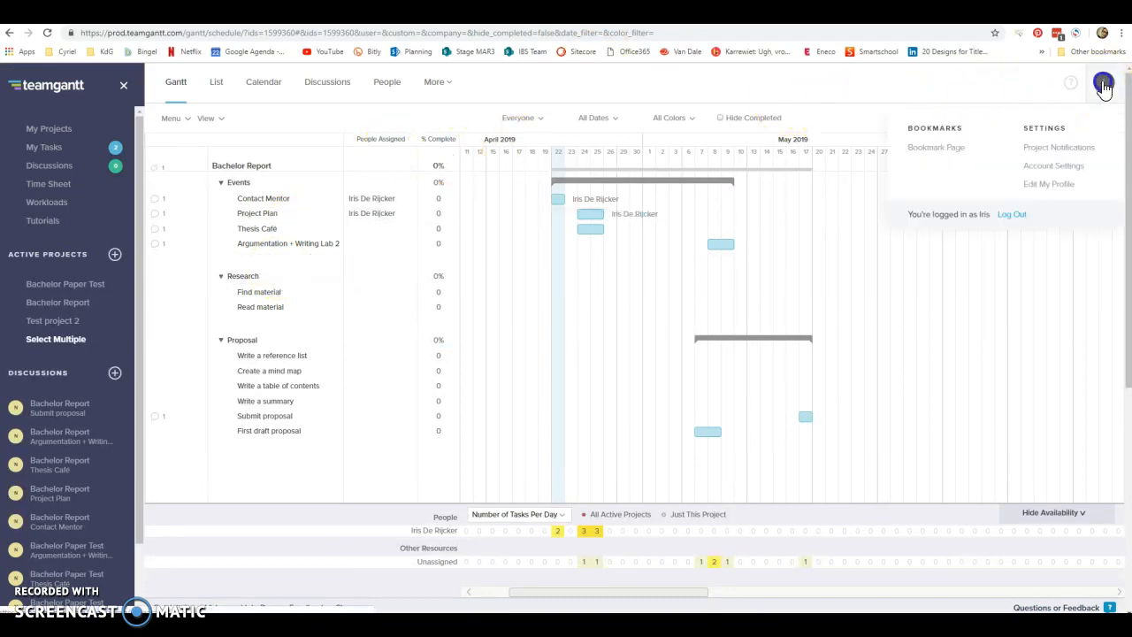
click(1051, 183)
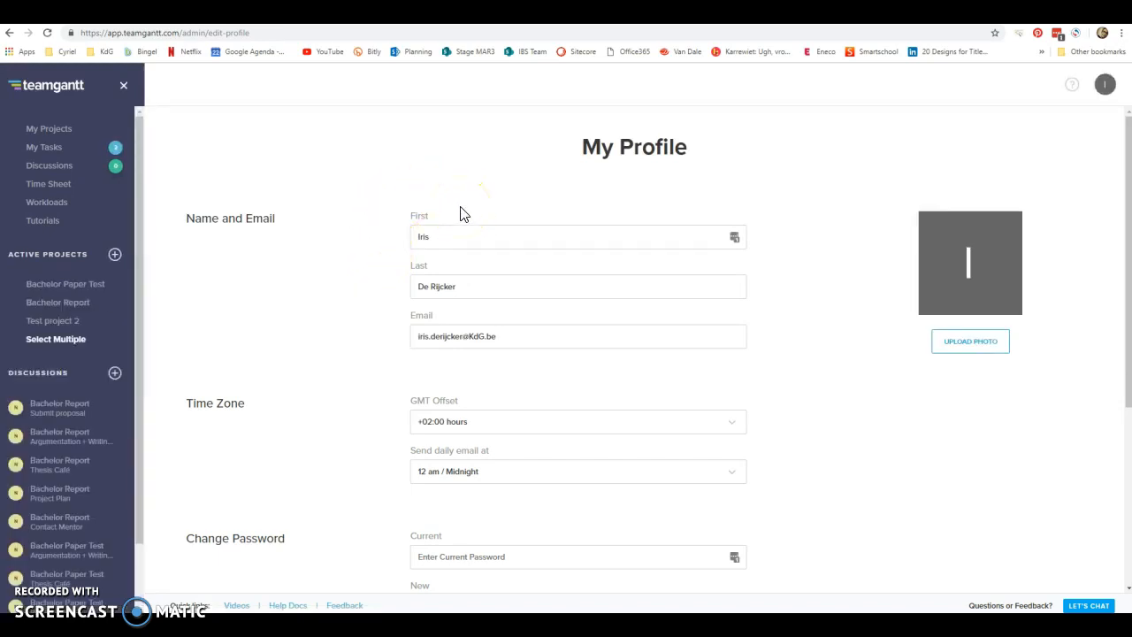
Review the profile's time zone, the available daily email times and the notification options.
scroll(461, 213, down, 2)
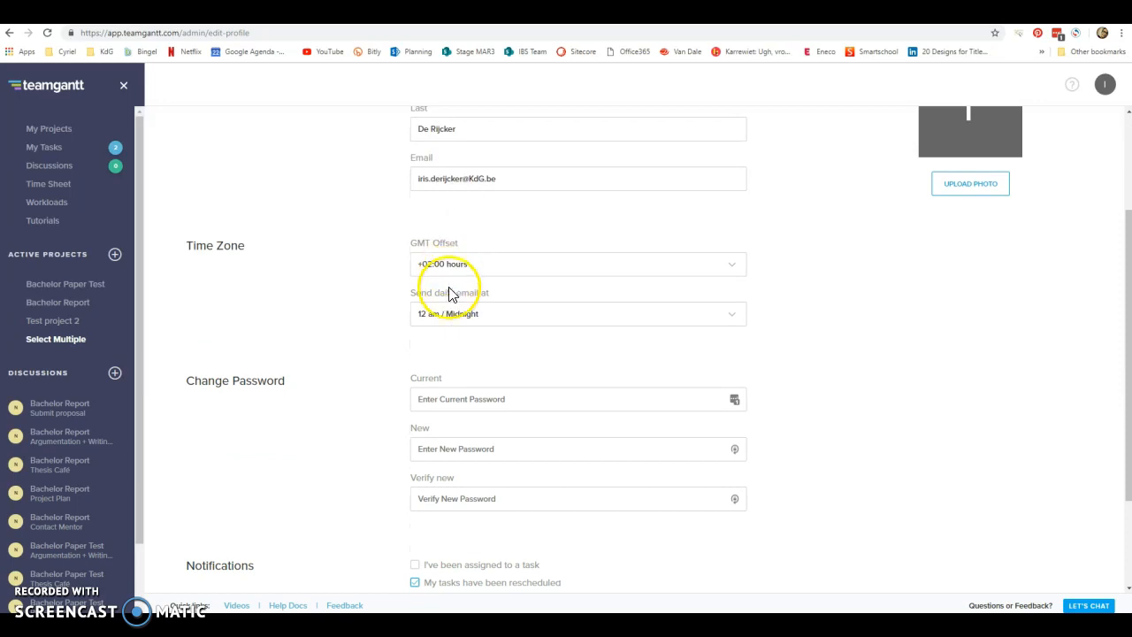
click(734, 314)
mouse_move(737, 352)
mouse_down()
mouse_move(750, 455)
mouse_move(745, 354)
mouse_up()
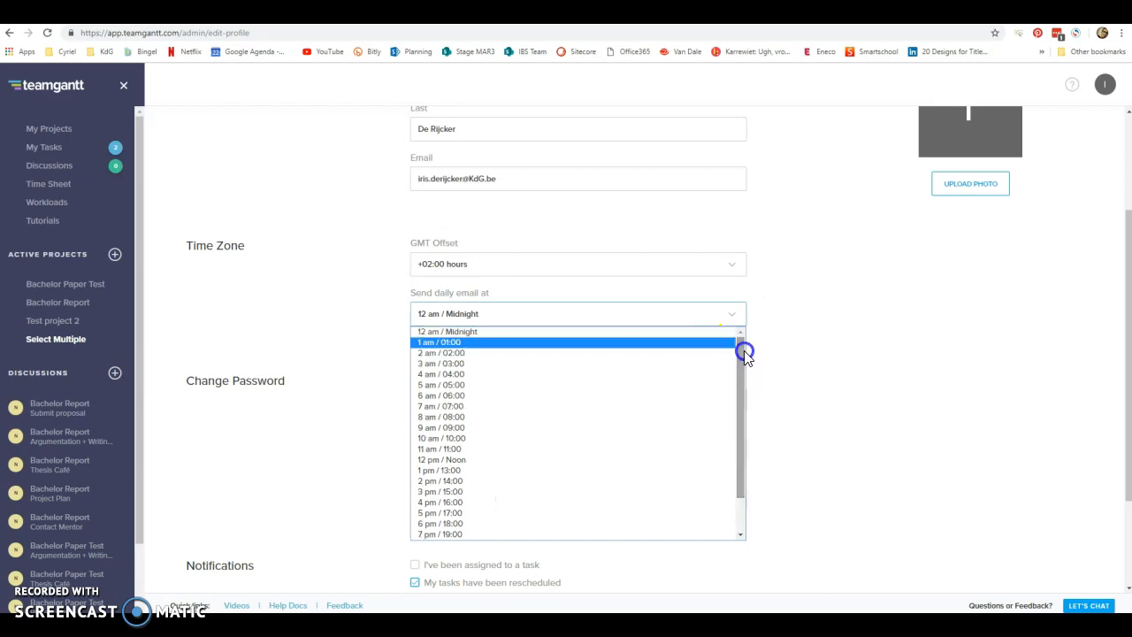
click(776, 337)
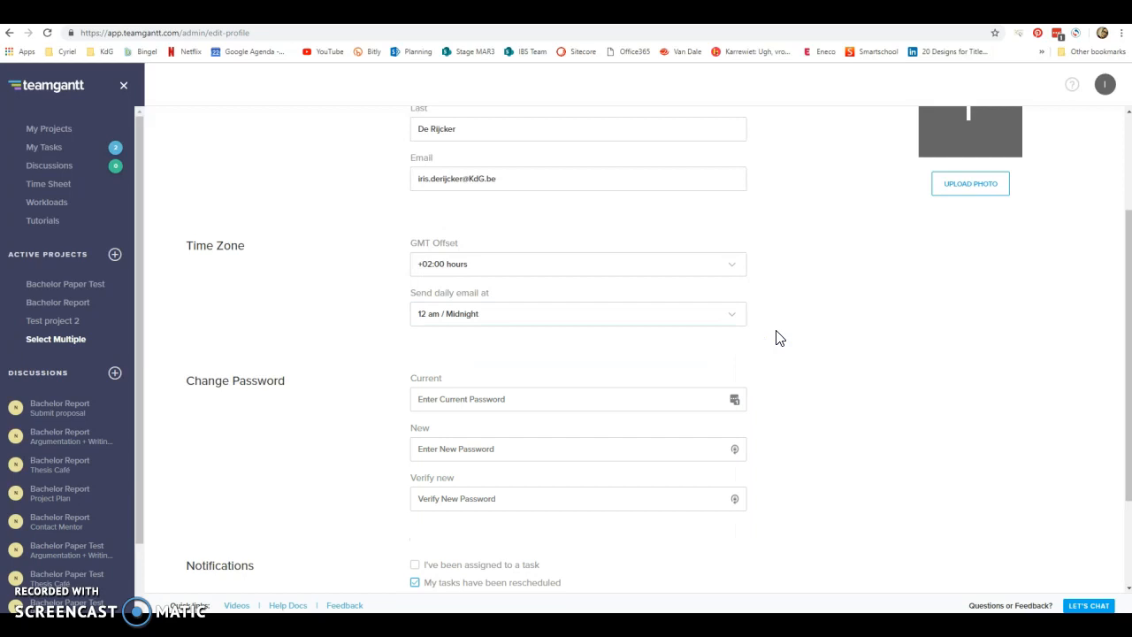
scroll(776, 338, down, 2)
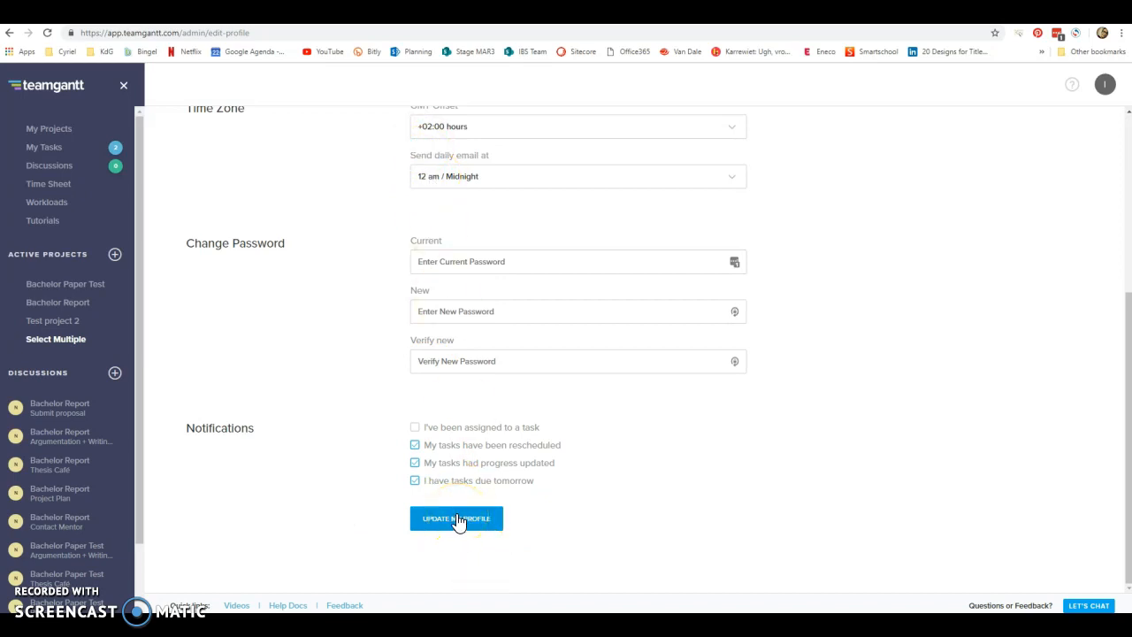
scroll(898, 345, up, 3)
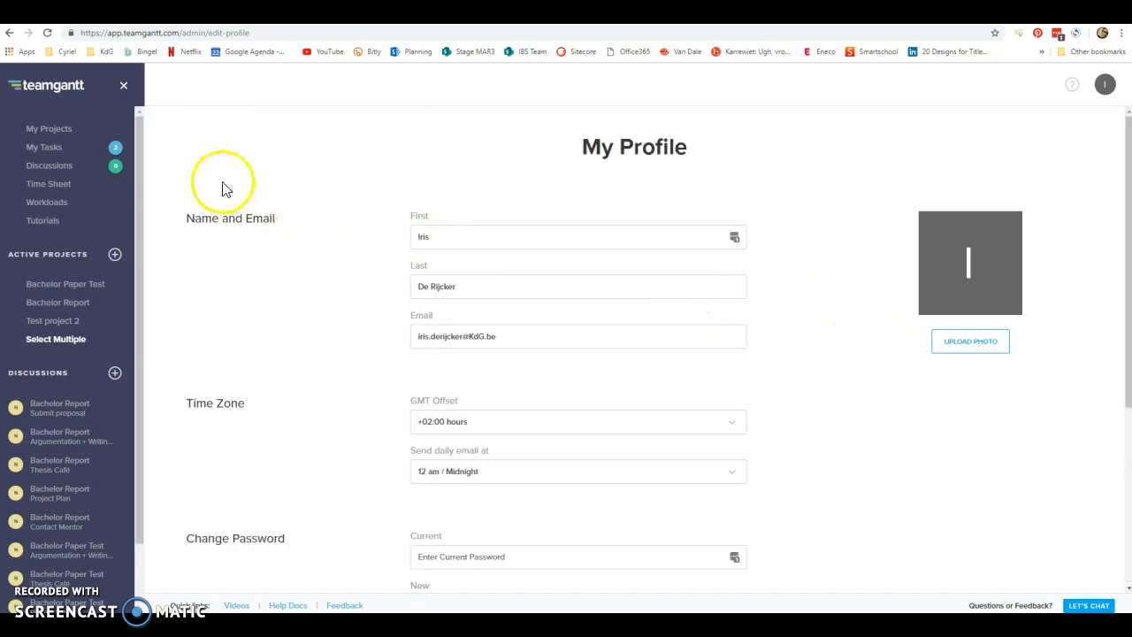
Return to the Bachelor Report project and open its PDF export settings.
click(55, 304)
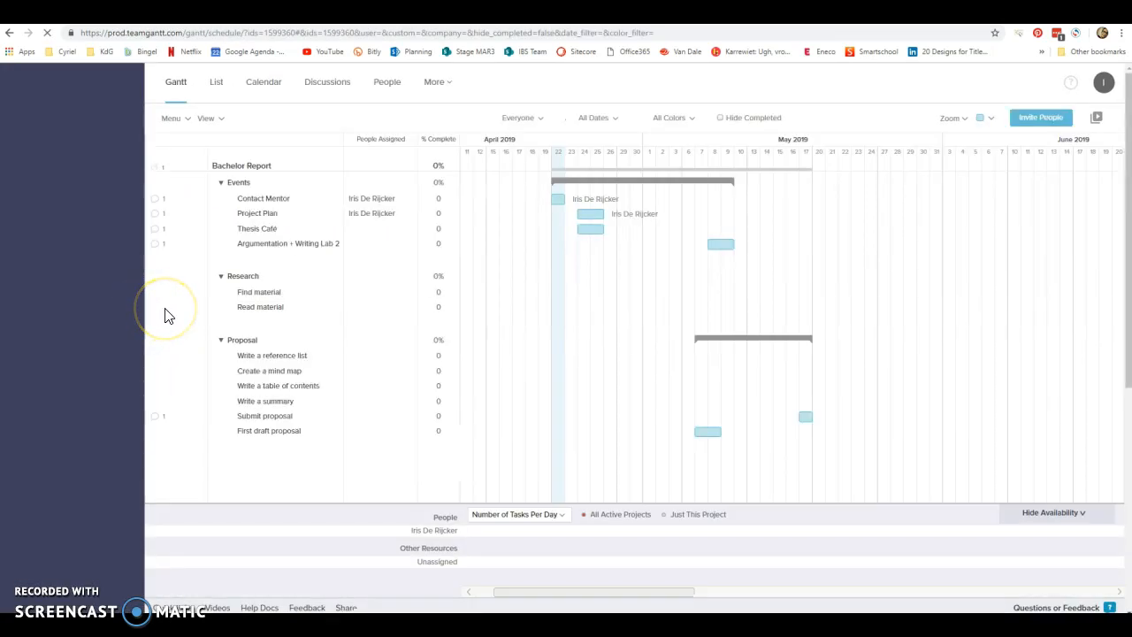
click(187, 120)
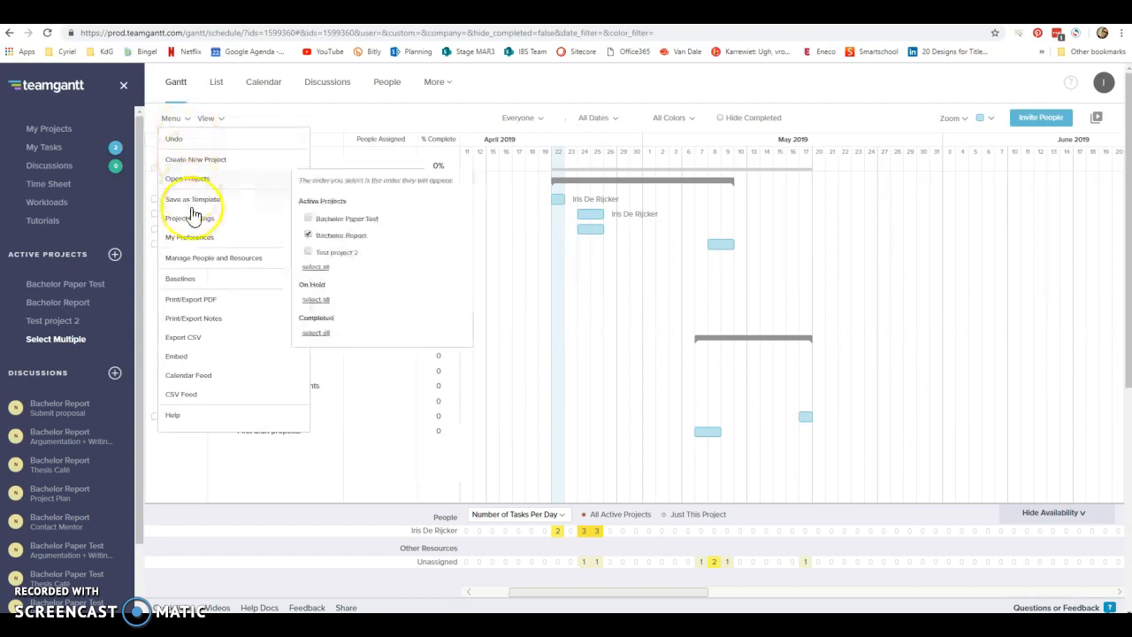
click(196, 303)
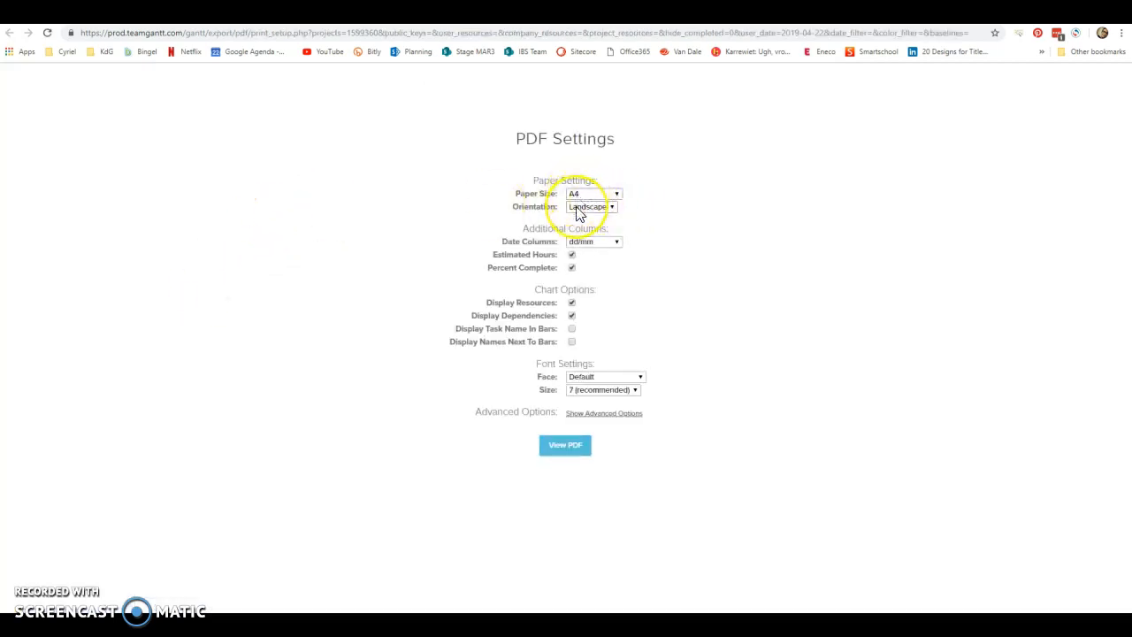
Exclude estimated hours, resources and dependencies from the PDF, show the advanced options and generate the PDF.
click(572, 257)
click(572, 303)
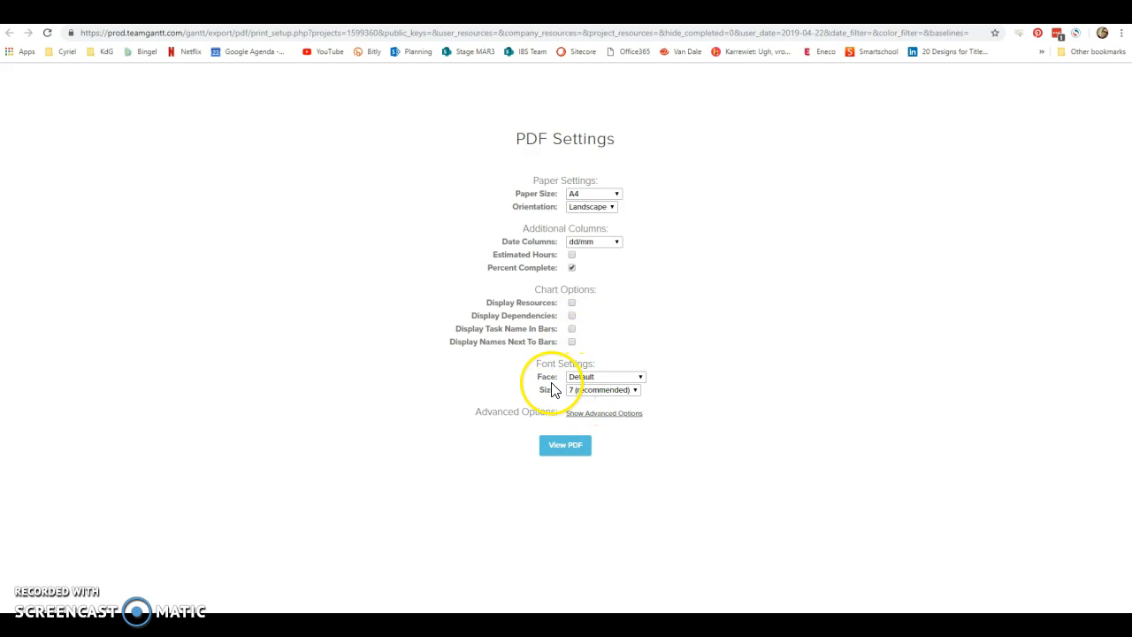
click(610, 413)
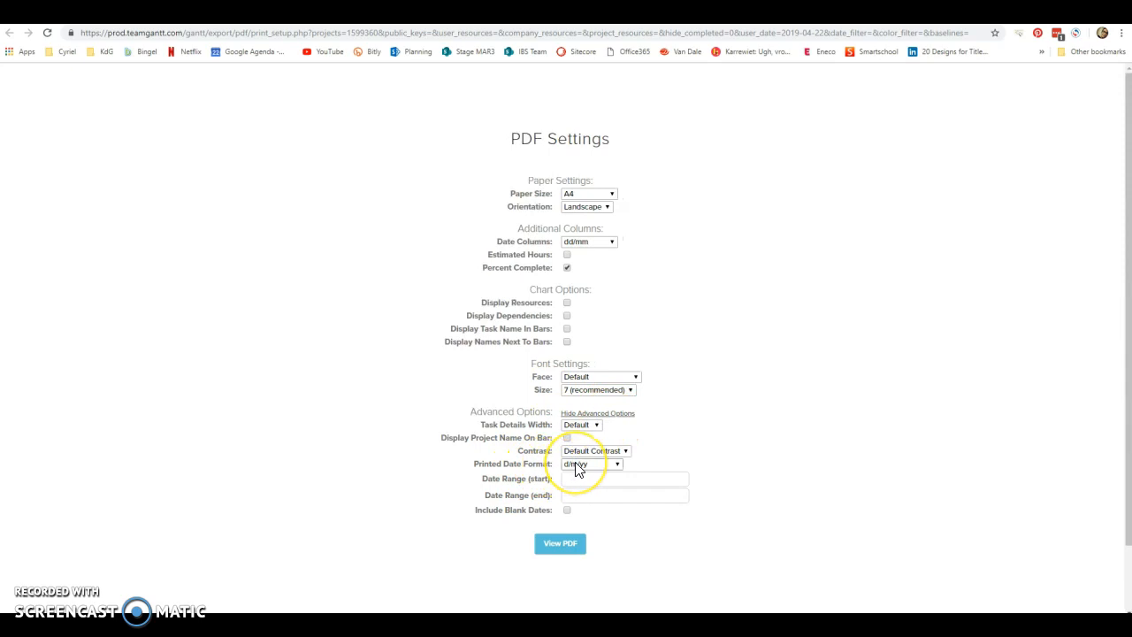
click(561, 542)
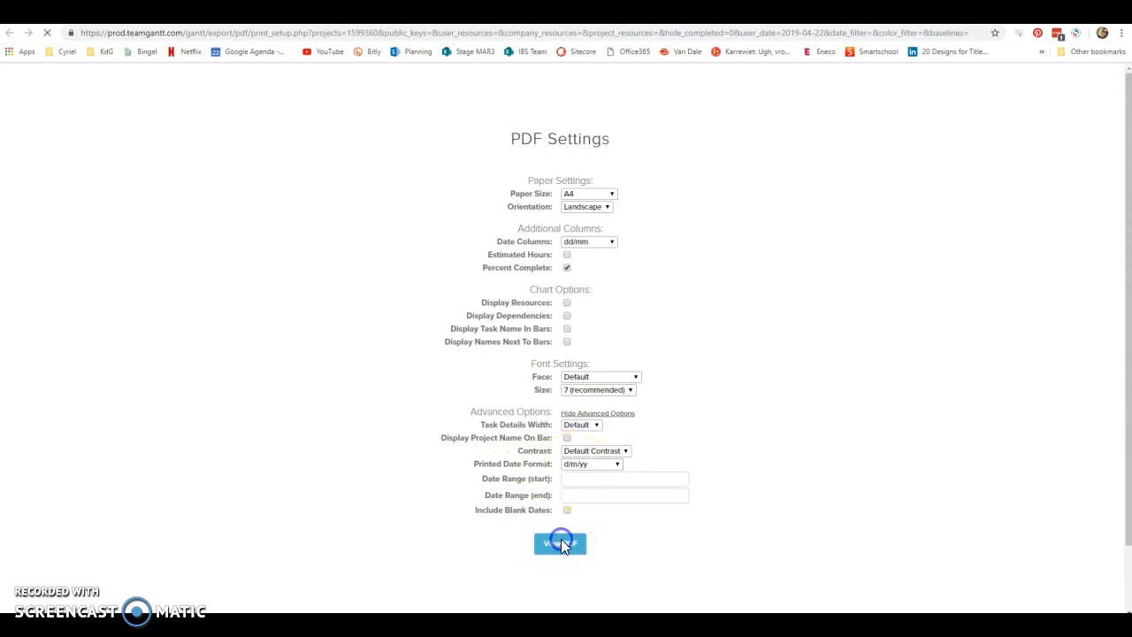